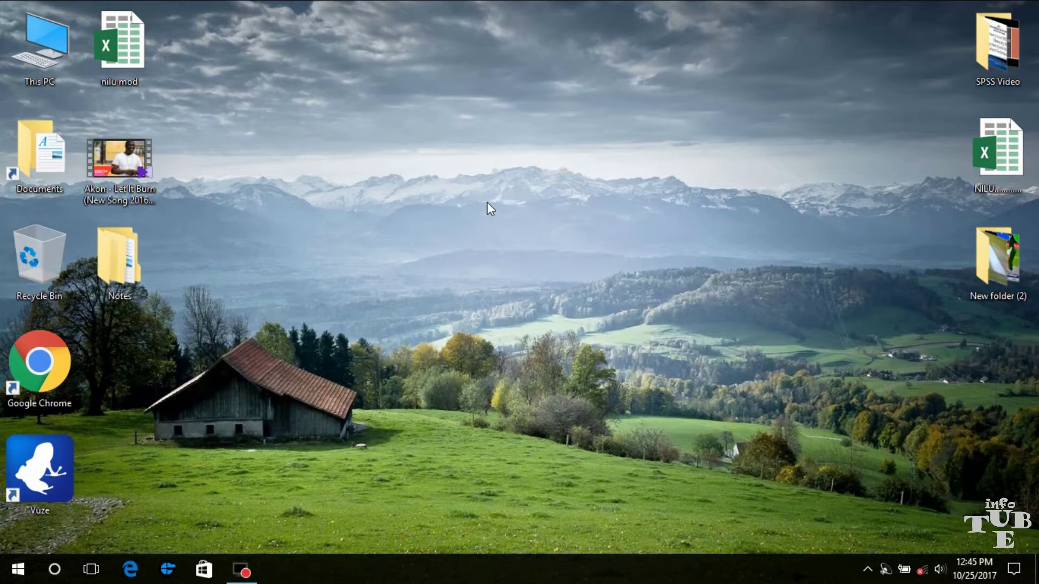
{"action": "right_click", "coordinate": [368, 168]}
{"action": "left_click", "coordinate": [432, 249]}
{"action": "left_click", "coordinate": [18, 569]}
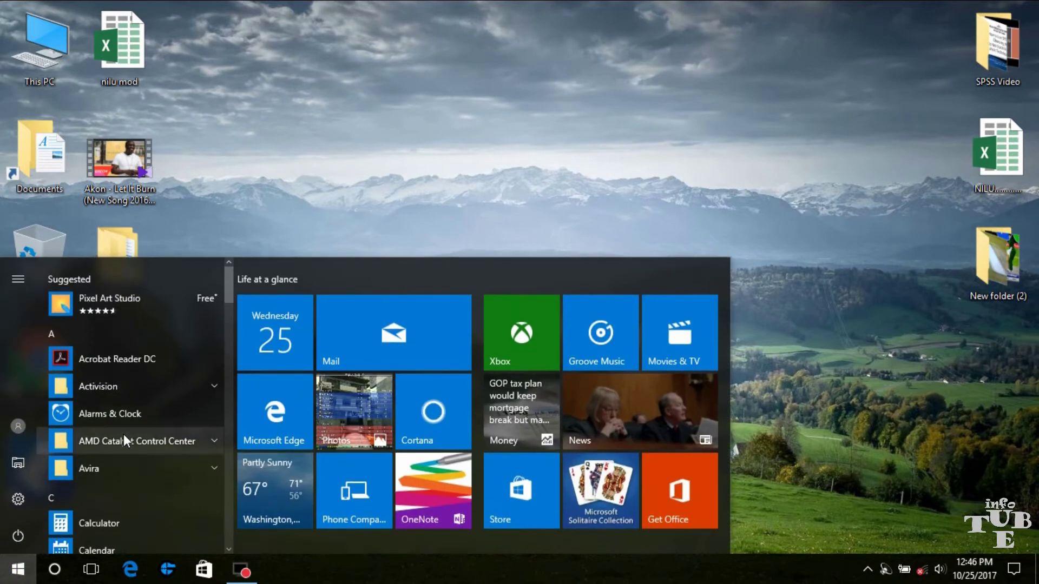
{"action": "left_click", "coordinate": [270, 184]}
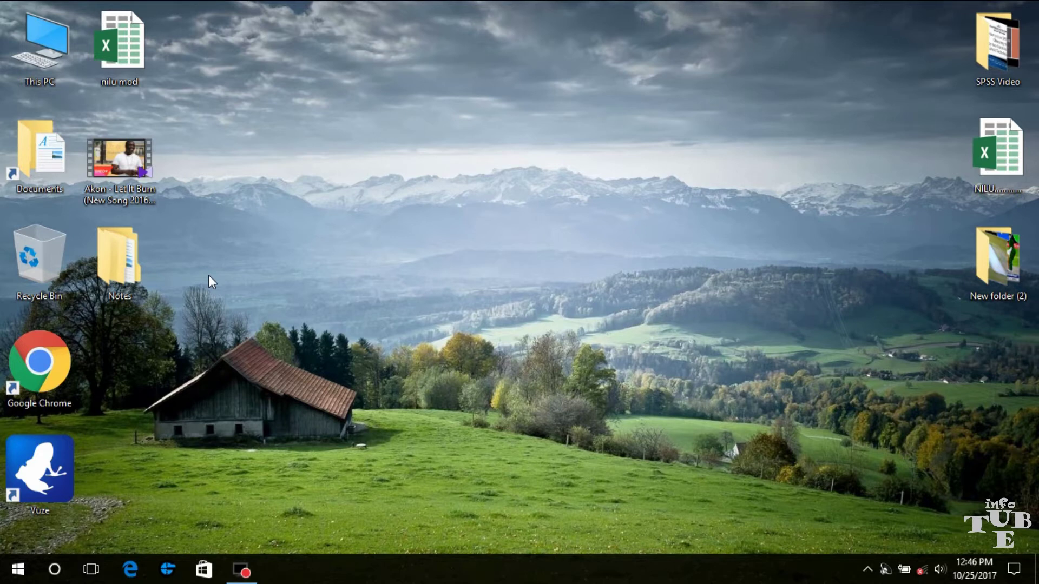
Launch the DirectX Diagnostic Tool through the Run dialog with the command dxdiag.
{"action": "key", "text": "super+r"}
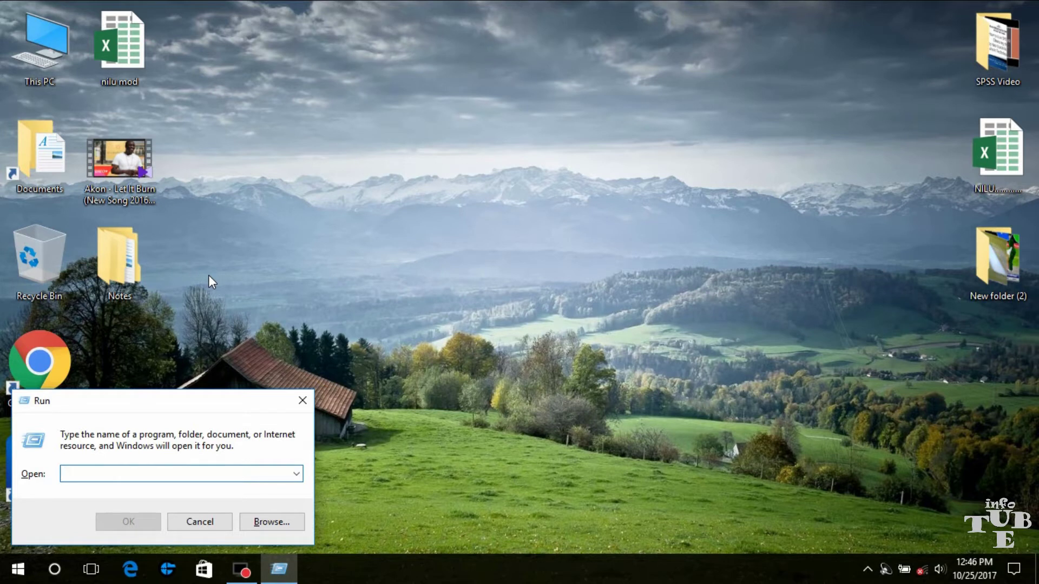
{"action": "type", "text": "dxdi"}
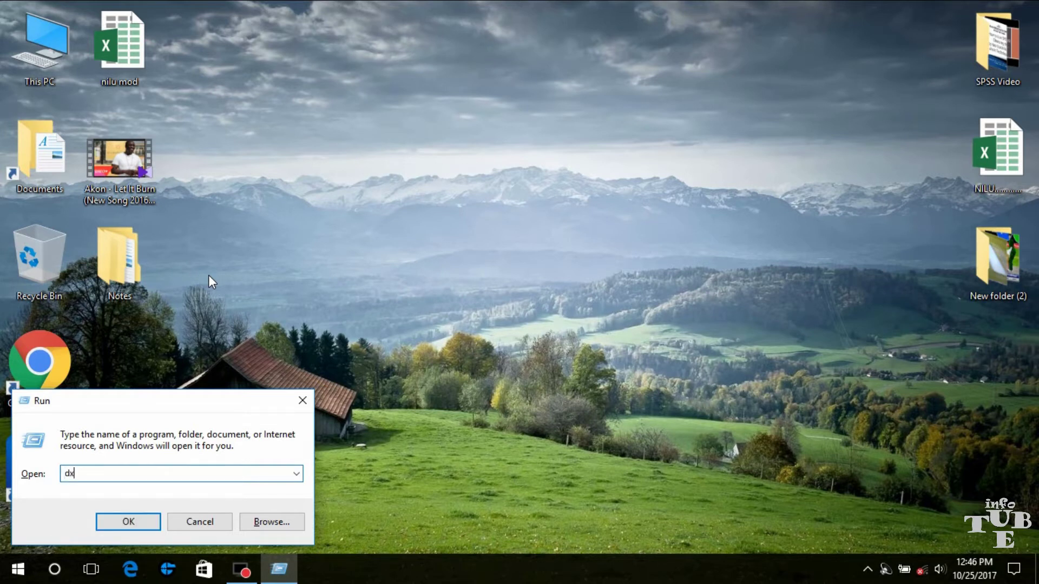
{"action": "type", "text": "ag"}
{"action": "left_click", "coordinate": [114, 520]}
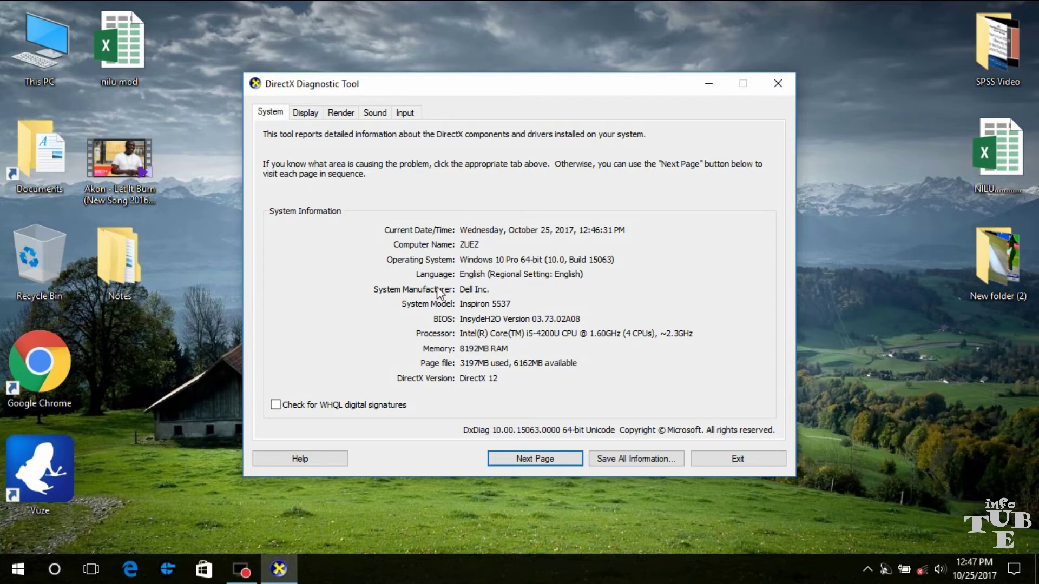
Compare the device, memory, driver and notes details of the display adapter with those of the render adapter.
{"action": "left_click", "coordinate": [306, 115]}
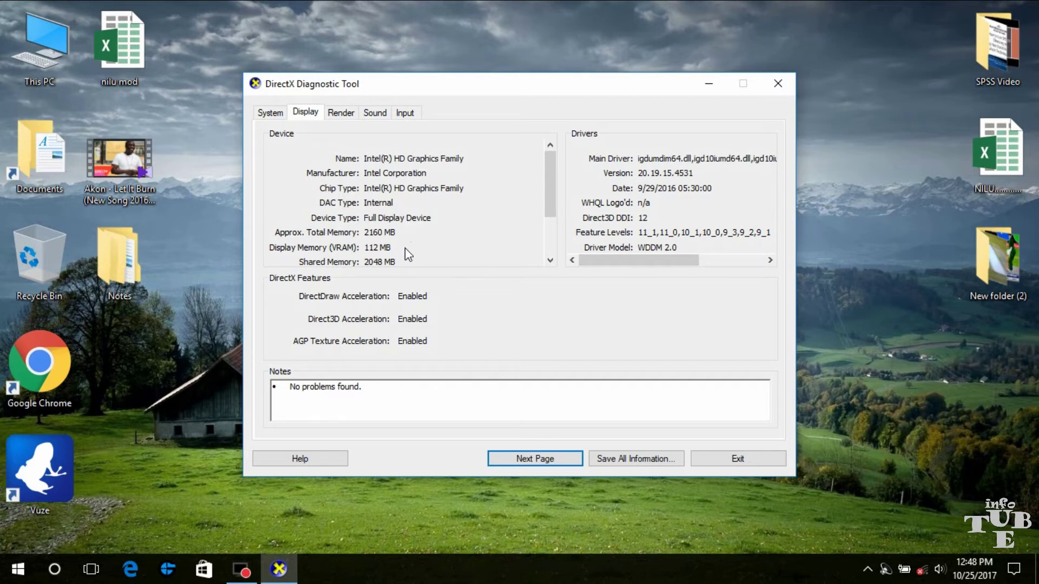
{"action": "left_click", "coordinate": [342, 113]}
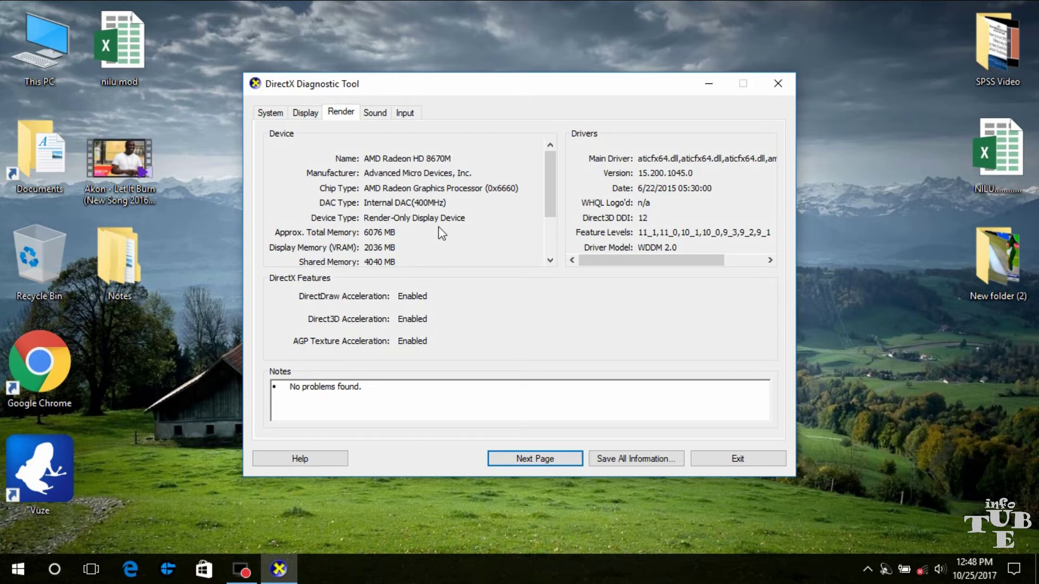
{"action": "left_click", "coordinate": [307, 113]}
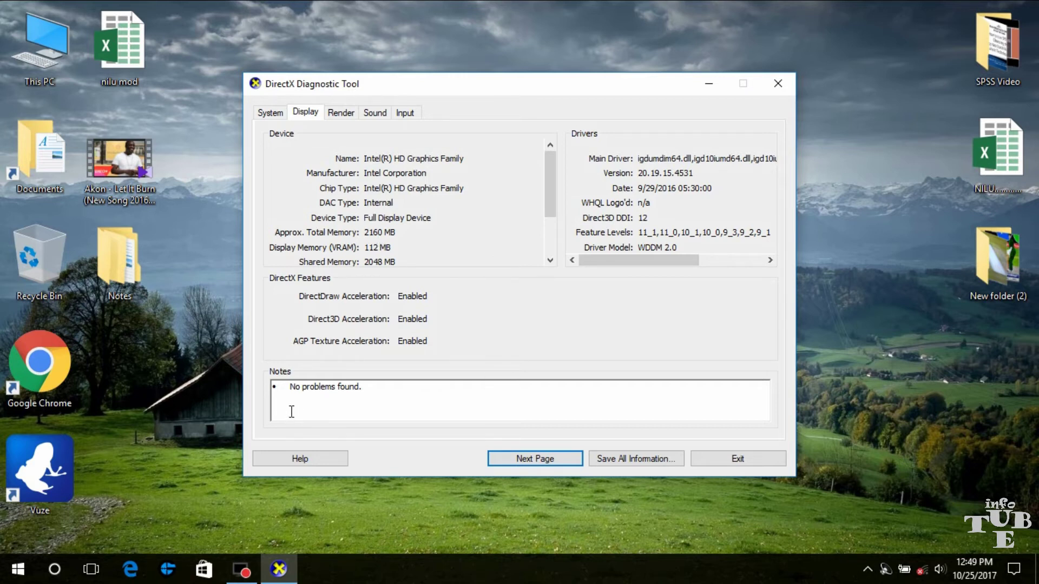
{"action": "left_click_drag", "start_coordinate": [359, 387], "coordinate": [331, 388]}
{"action": "left_click_drag", "start_coordinate": [639, 260], "coordinate": [607, 264]}
{"action": "left_click", "coordinate": [346, 115]}
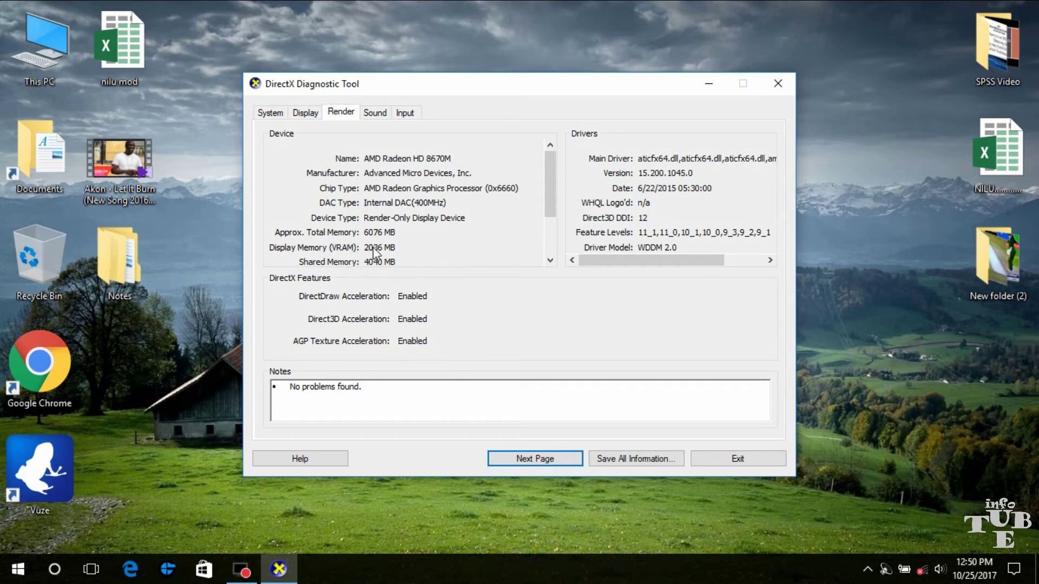
{"action": "left_click", "coordinate": [311, 112]}
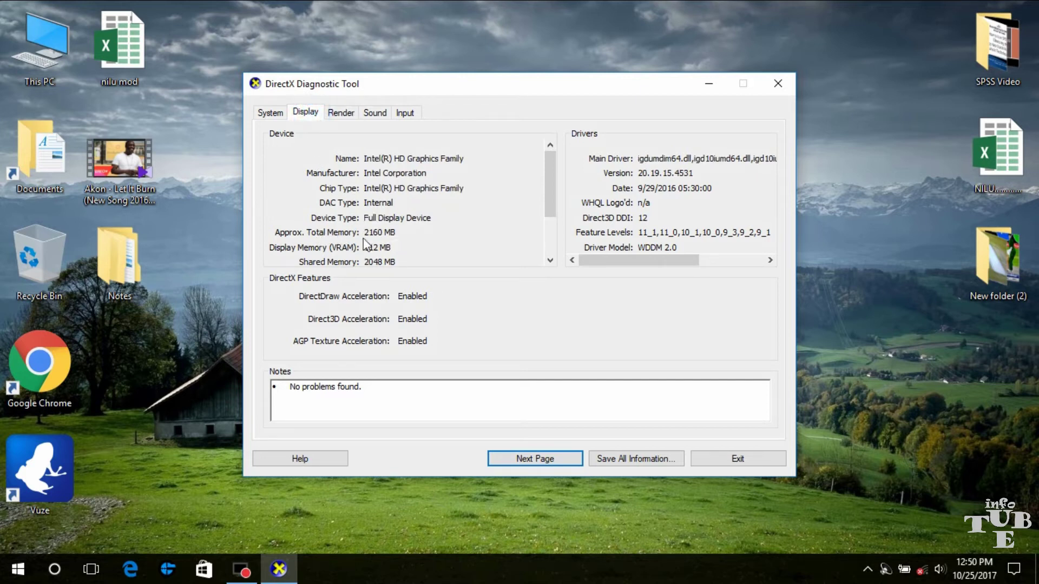
{"action": "left_click", "coordinate": [340, 114]}
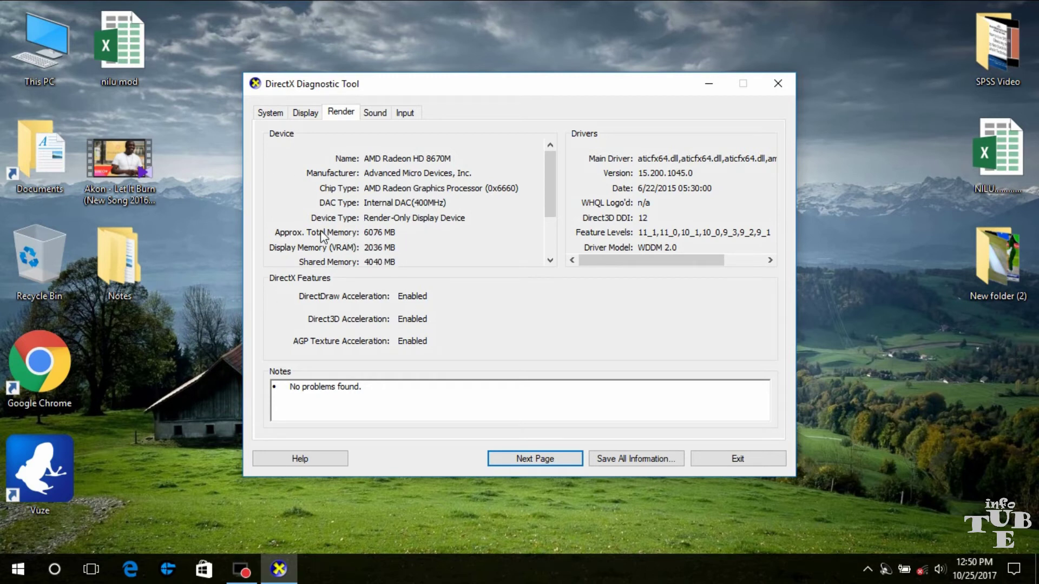
Review the system information again, the display and render details, and the sound and input device information.
{"action": "left_click", "coordinate": [270, 112]}
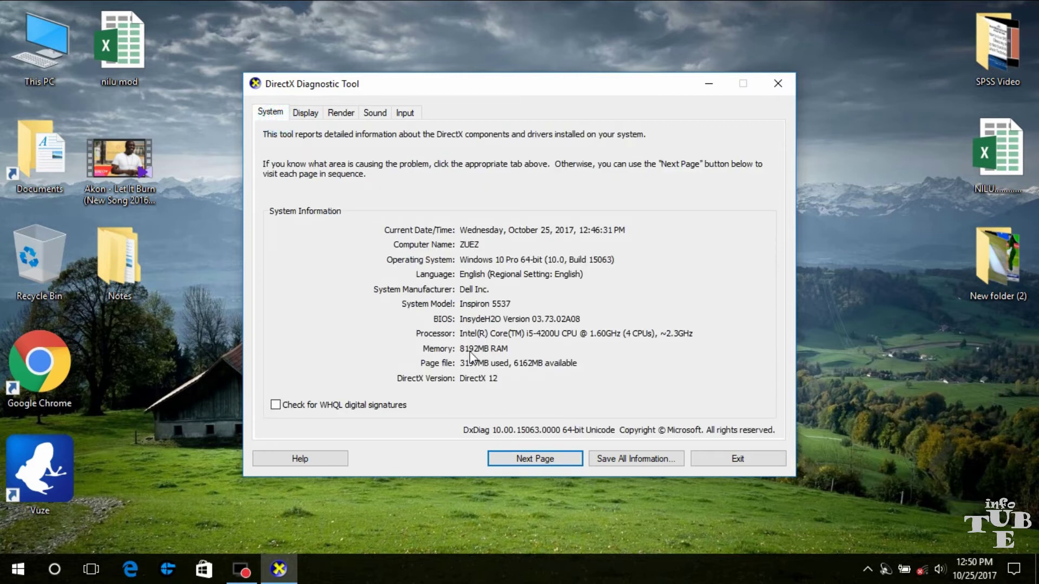
{"action": "left_click", "coordinate": [306, 114]}
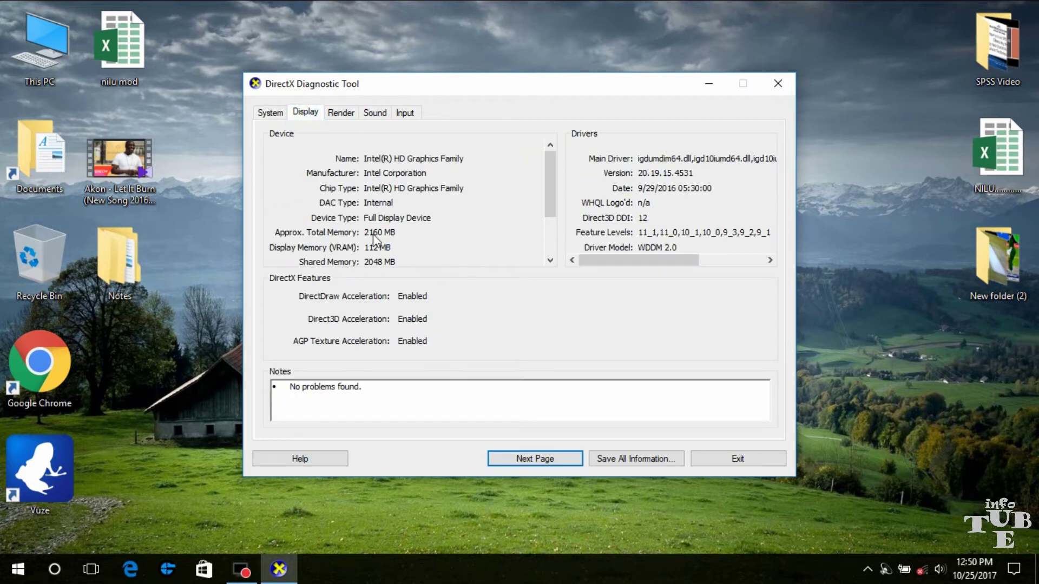
{"action": "left_click", "coordinate": [339, 113]}
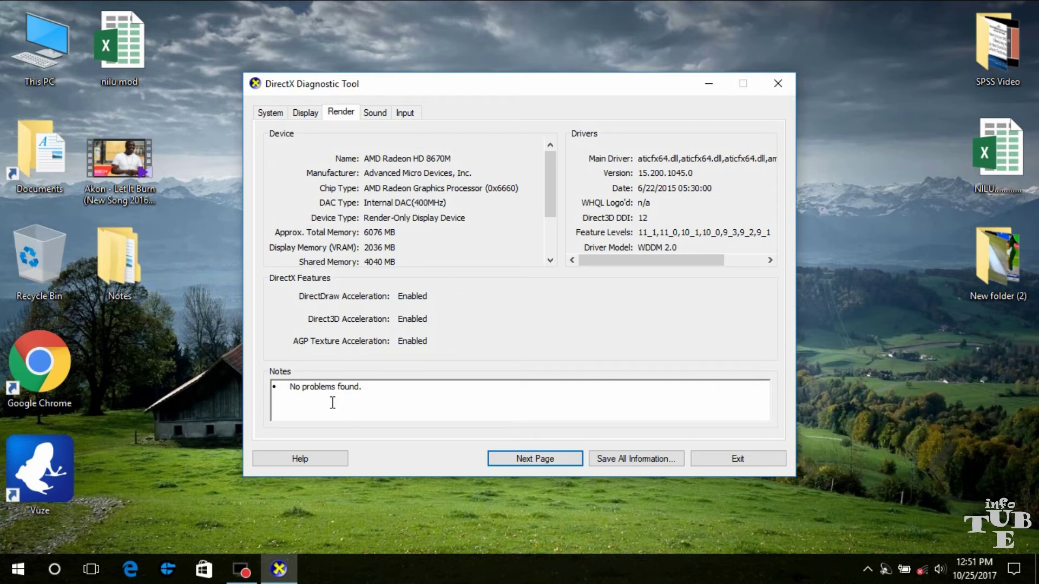
{"action": "left_click", "coordinate": [375, 112]}
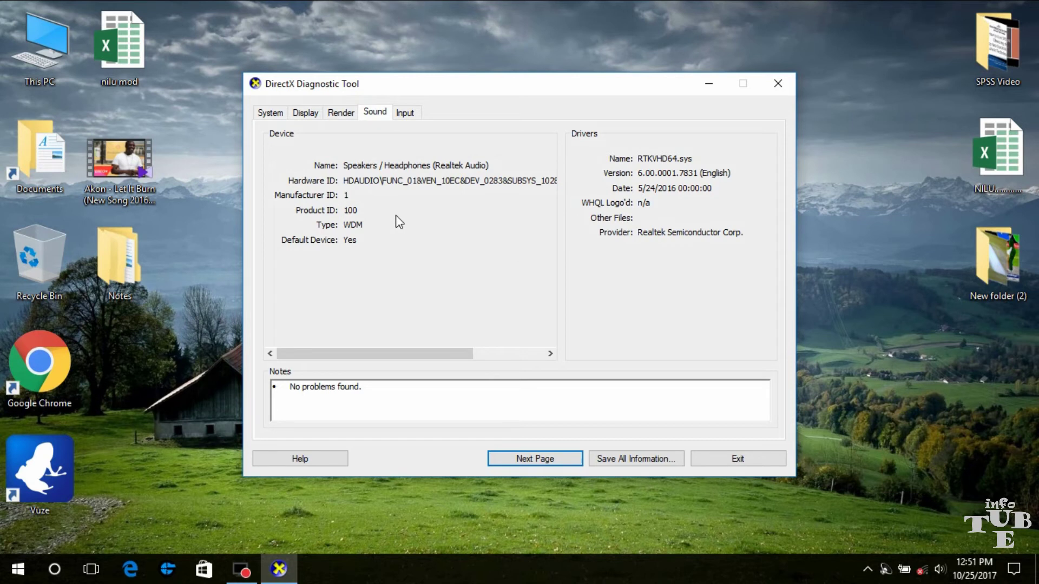
{"action": "left_click", "coordinate": [329, 114]}
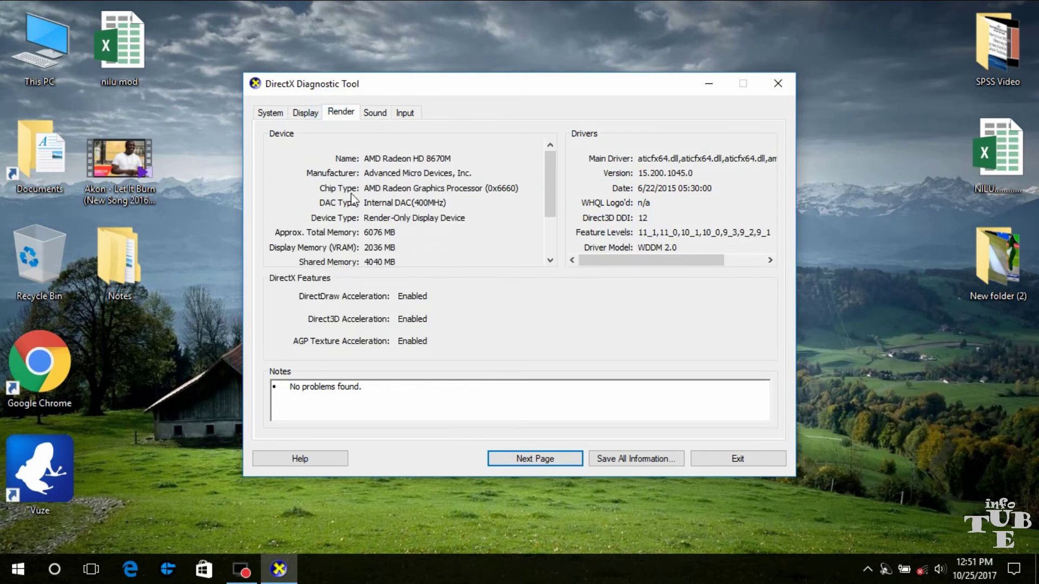
{"action": "left_click", "coordinate": [307, 113]}
{"action": "left_click", "coordinate": [371, 112]}
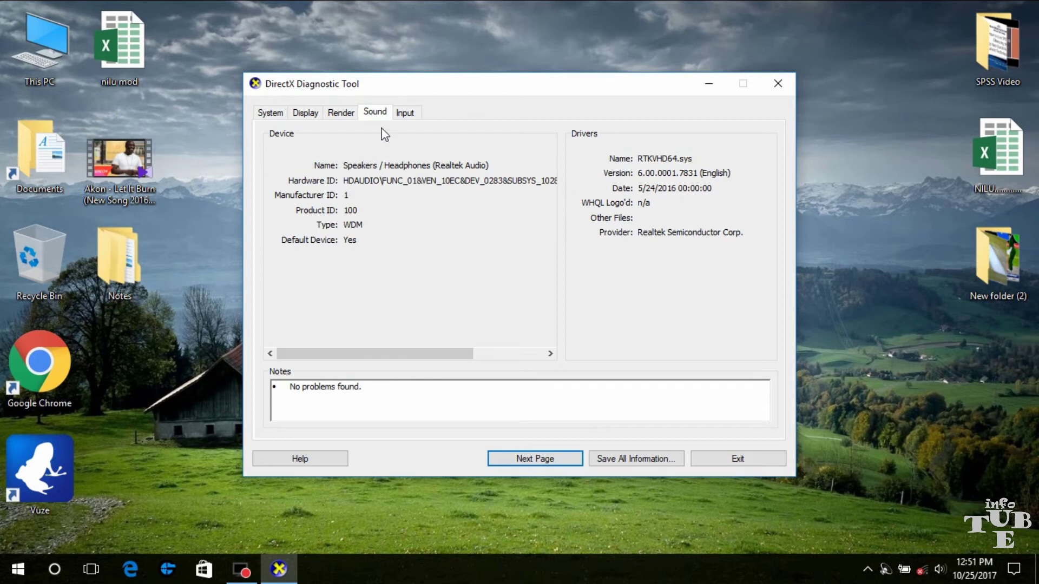
{"action": "left_click", "coordinate": [405, 113]}
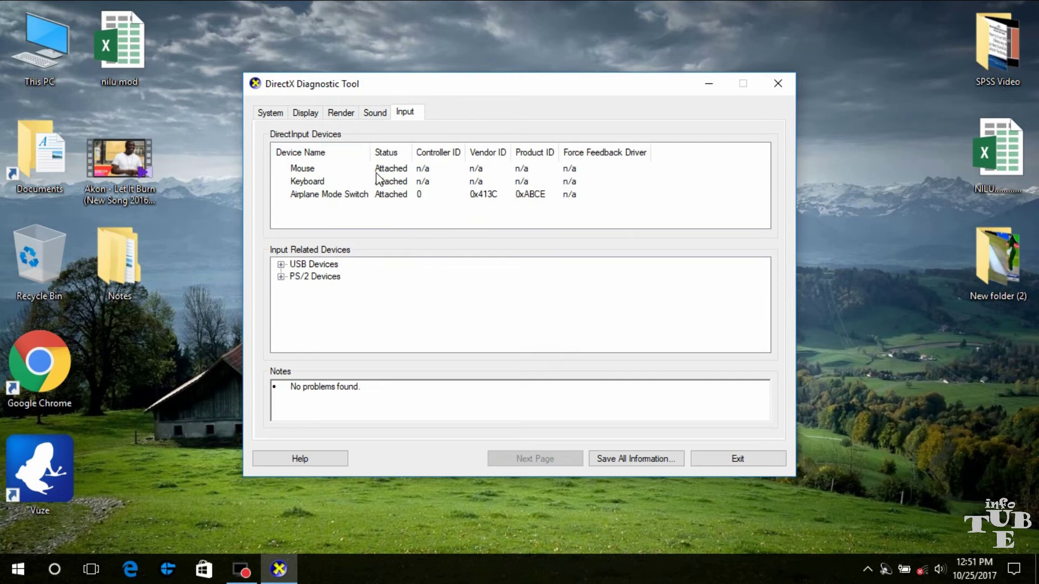
{"action": "left_click", "coordinate": [632, 467]}
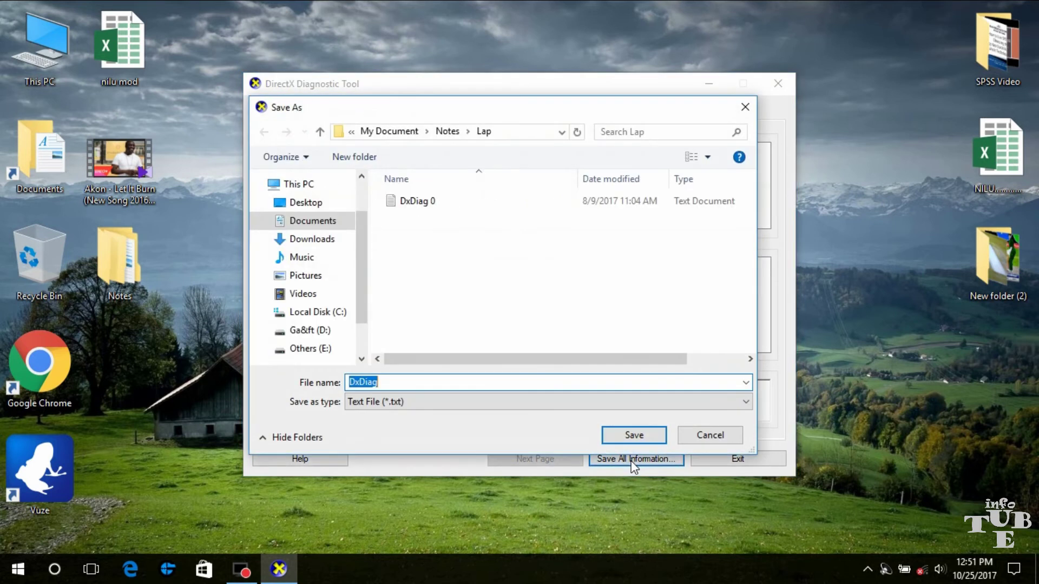
{"action": "left_click", "coordinate": [693, 437]}
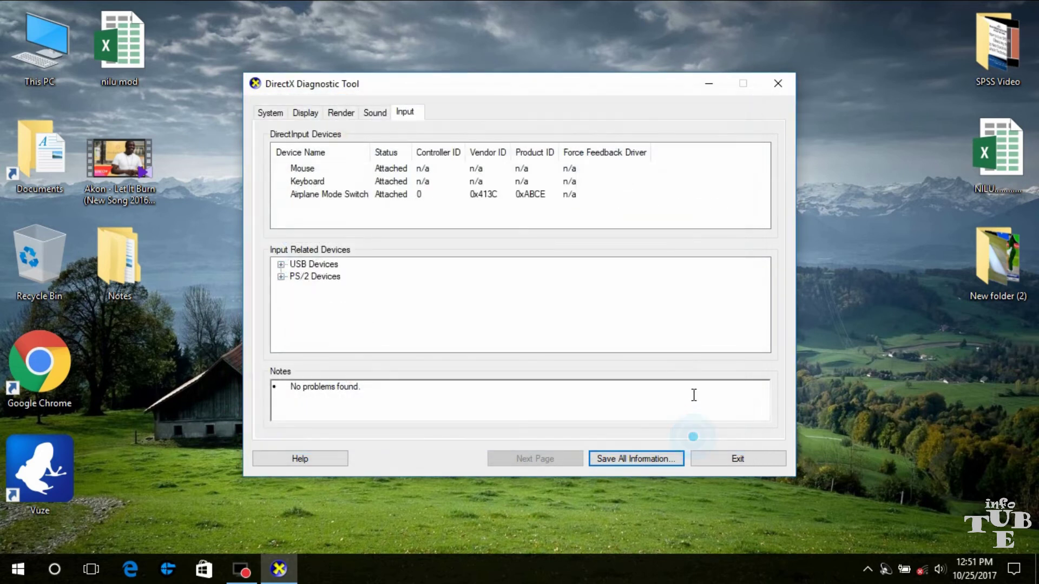
{"action": "left_click", "coordinate": [273, 113]}
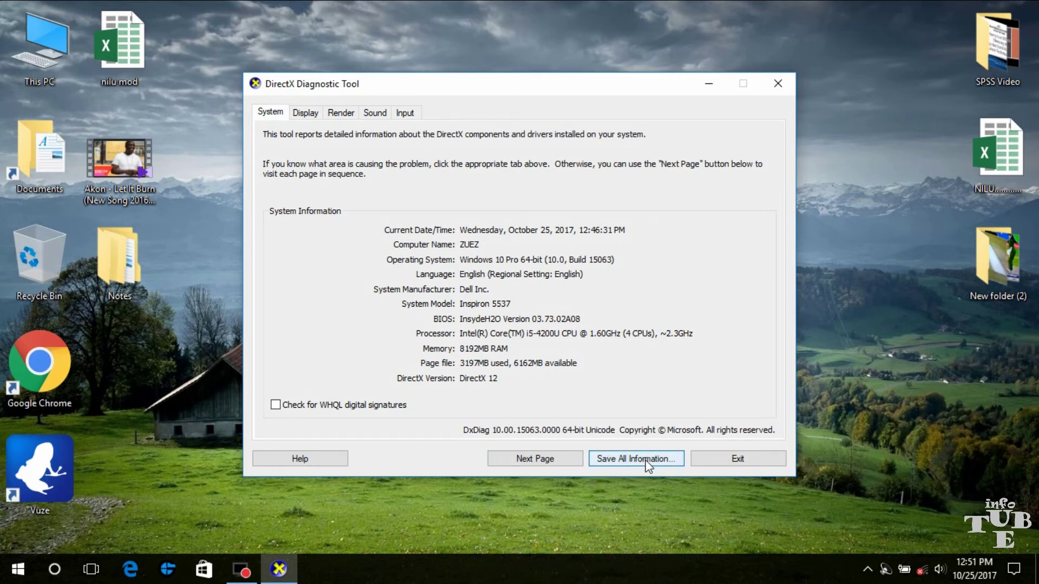
Save all diagnostic information as the text file DxDiag in the Lap folder and exit the diagnostic tool.
{"action": "left_click", "coordinate": [628, 462]}
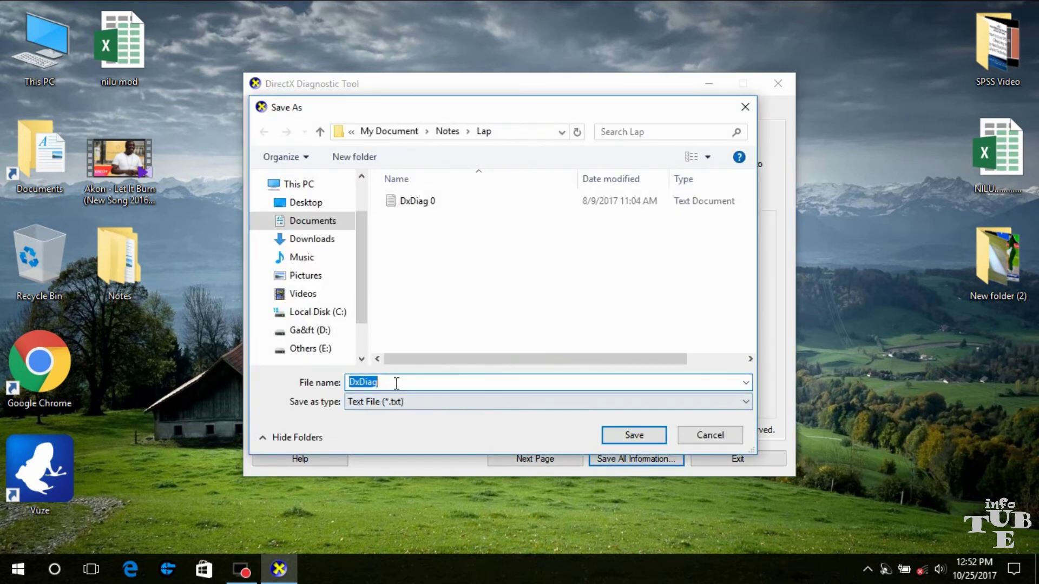
{"action": "left_click", "coordinate": [397, 383]}
{"action": "left_click", "coordinate": [397, 383]}
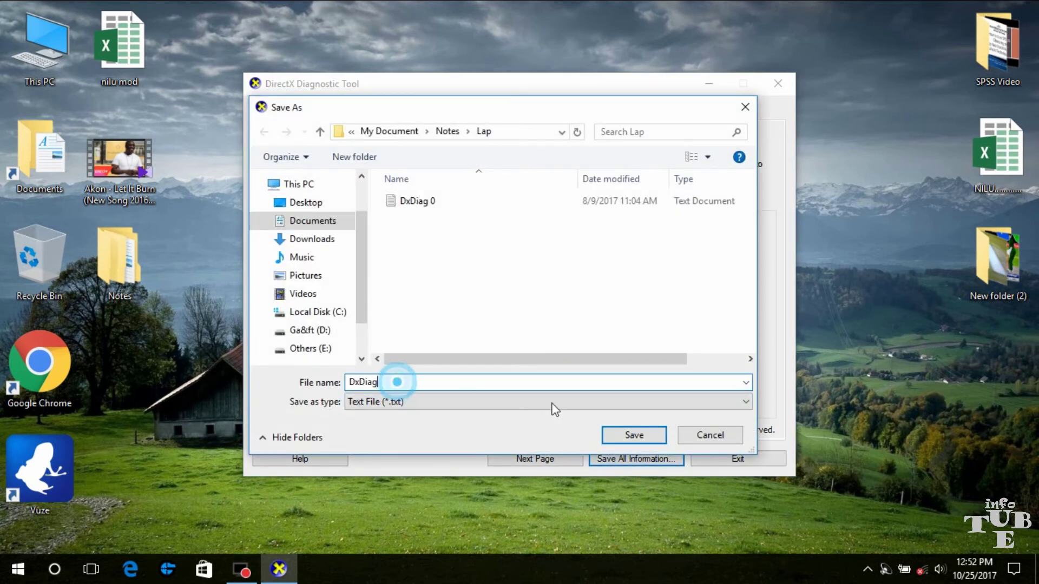
{"action": "left_click", "coordinate": [641, 434]}
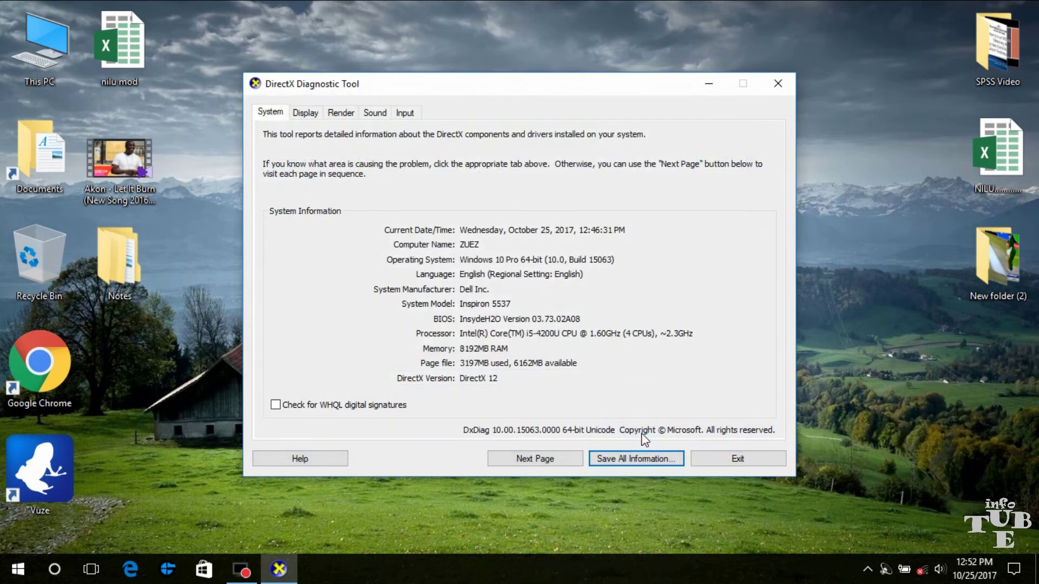
{"action": "left_click", "coordinate": [733, 460]}
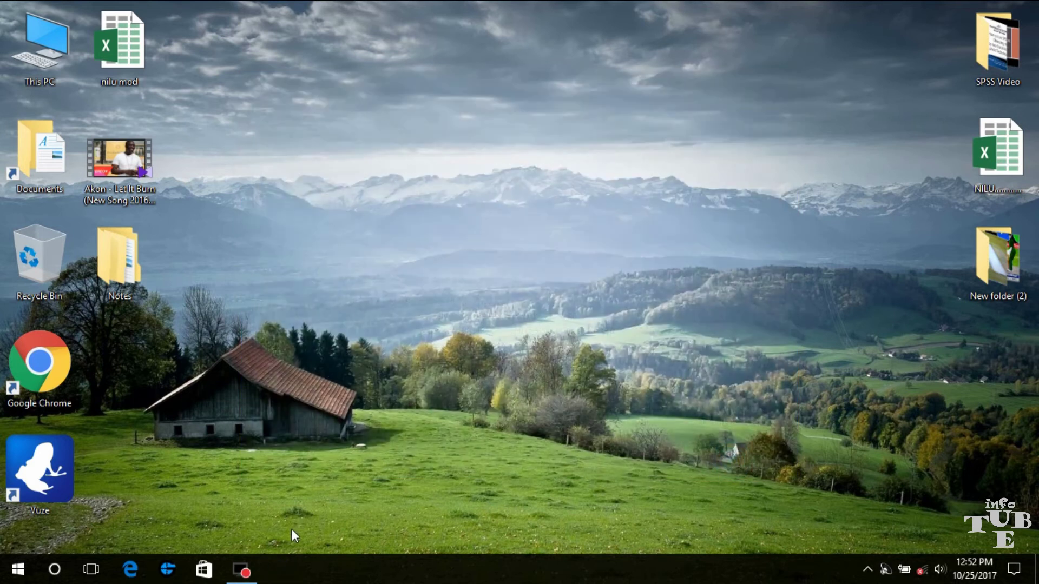
Switch to File Explorer and open the Lap folder under Documents > My Document > Notes.
{"action": "double_click", "coordinate": [122, 287]}
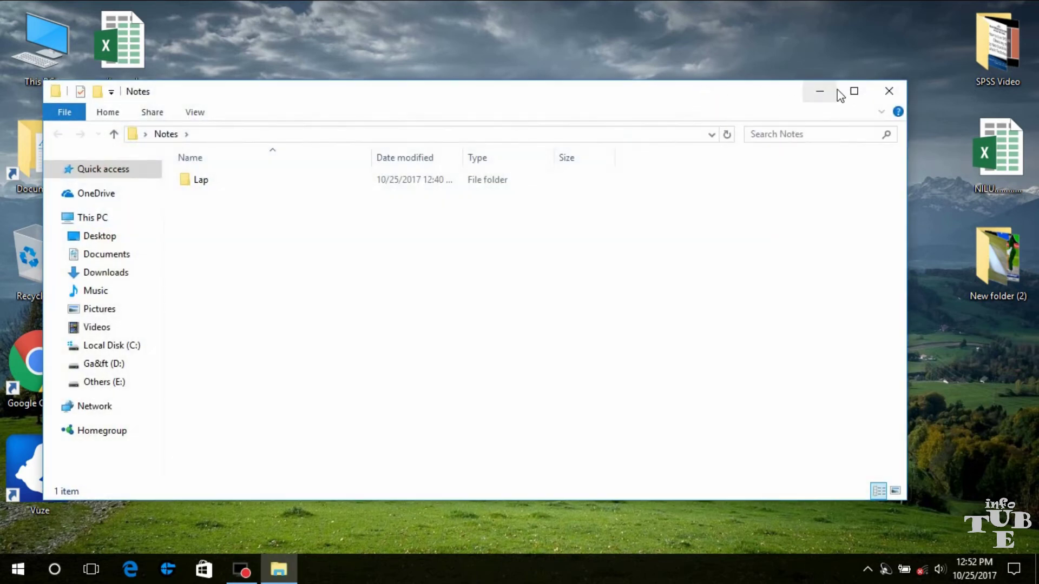
{"action": "left_click", "coordinate": [138, 254]}
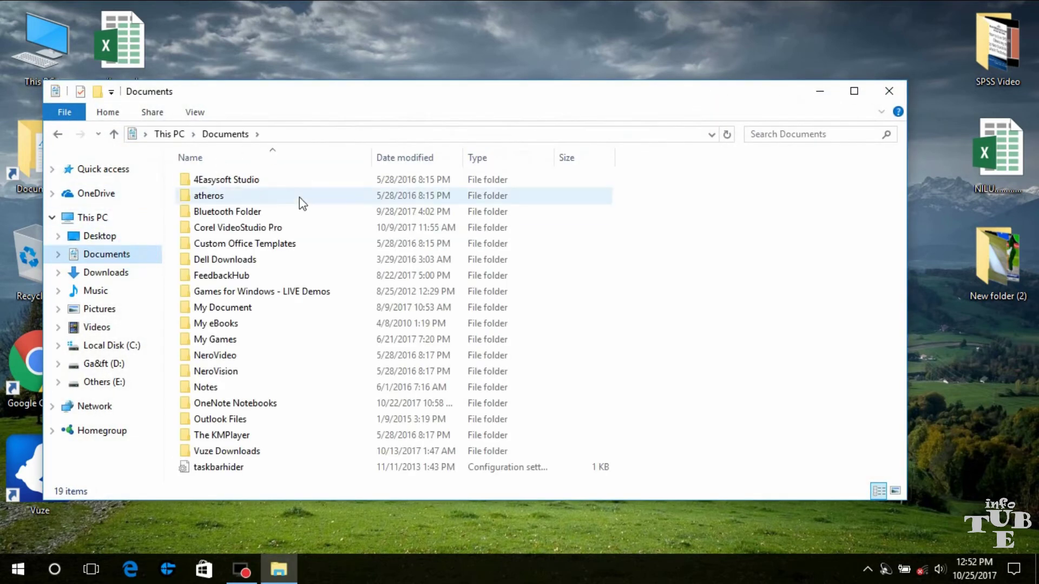
{"action": "left_click", "coordinate": [244, 309]}
{"action": "double_click", "coordinate": [245, 309]}
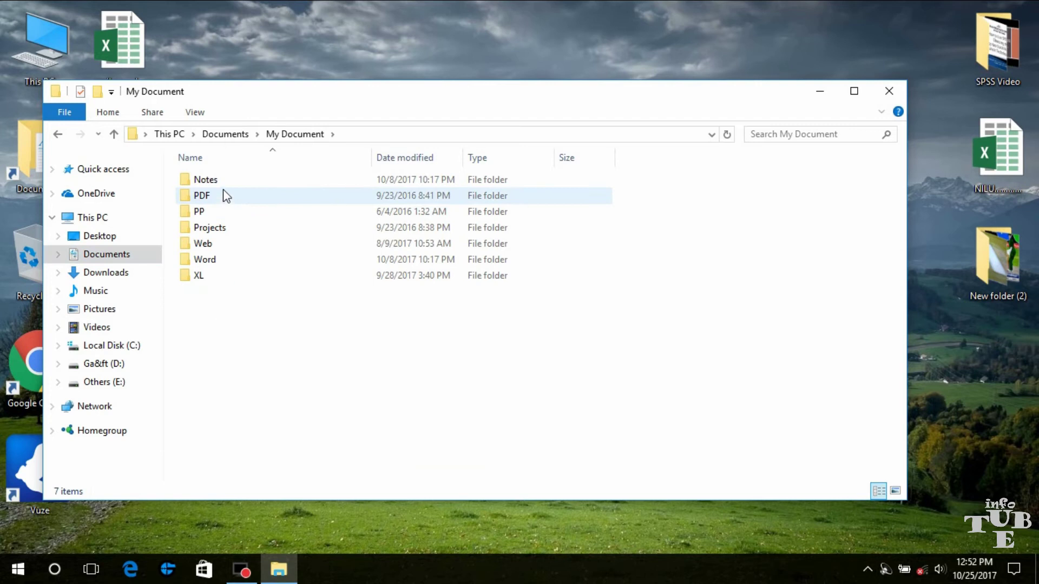
{"action": "double_click", "coordinate": [223, 183]}
{"action": "double_click", "coordinate": [223, 183]}
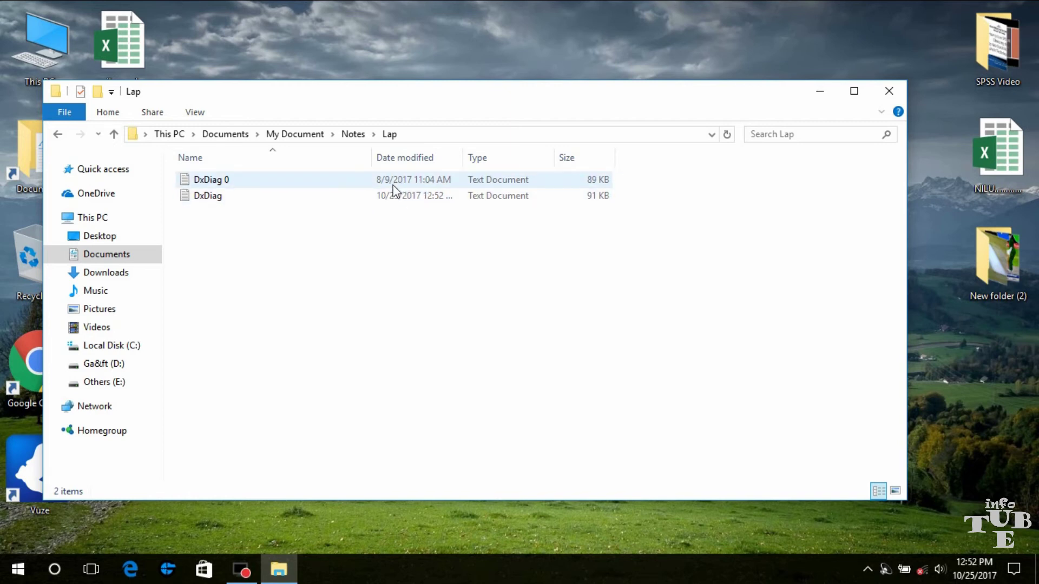
Open the older report DxDiag 0 and snap it to the left half of the screen beside the Lap folder.
{"action": "double_click", "coordinate": [292, 181]}
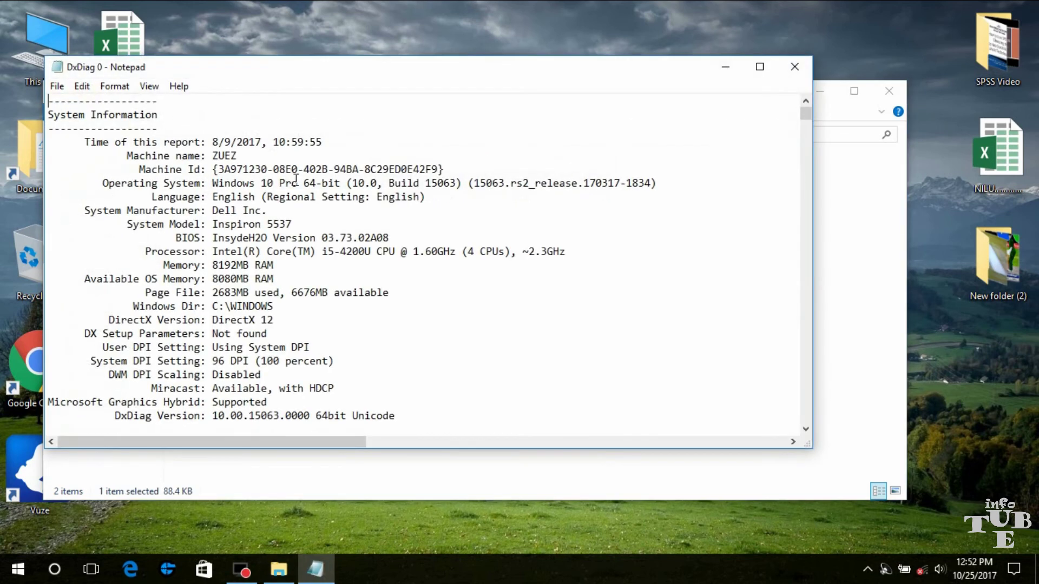
{"action": "left_click", "coordinate": [395, 82]}
{"action": "key", "text": "super+Left"}
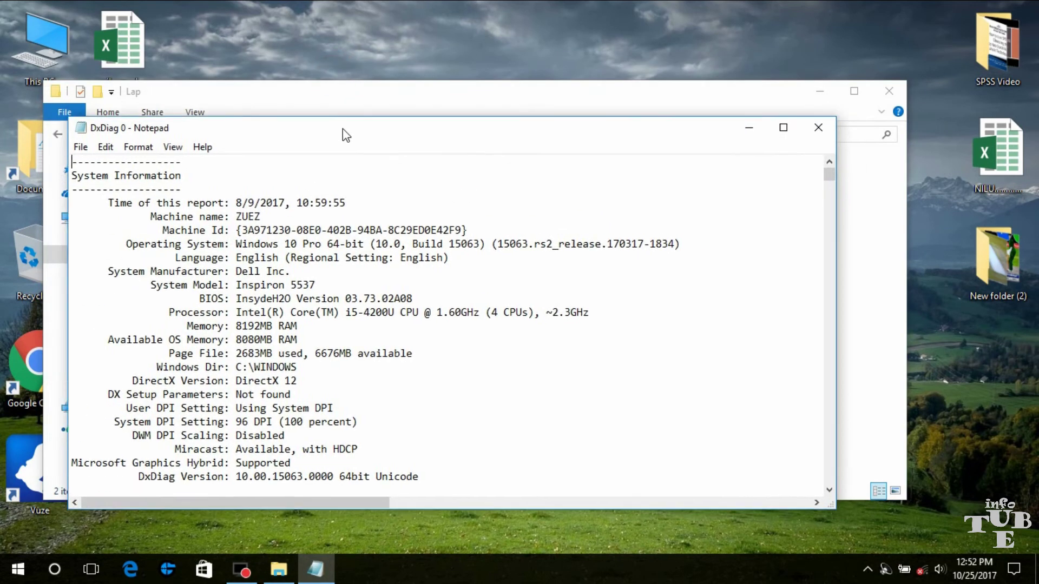
{"action": "left_click", "coordinate": [725, 204]}
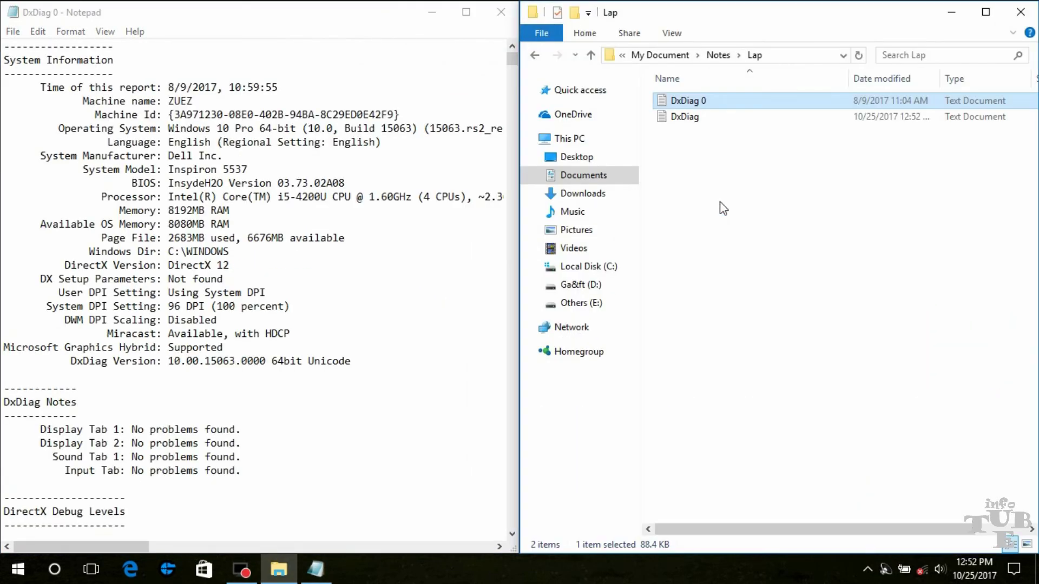
Open the new DxDiag report in the right half of the screen and compare its system information with DxDiag 0.
{"action": "double_click", "coordinate": [698, 119]}
{"action": "left_click_drag", "start_coordinate": [580, 83], "coordinate": [1038, 70]}
{"action": "left_click_drag", "start_coordinate": [567, 68], "coordinate": [1038, 59]}
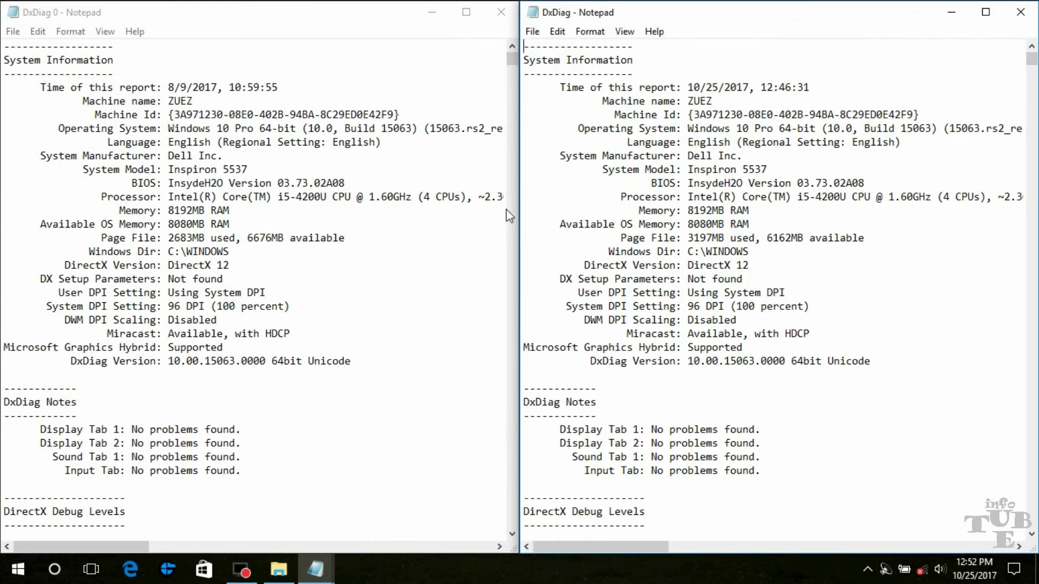
{"action": "left_click_drag", "start_coordinate": [116, 549], "coordinate": [145, 551]}
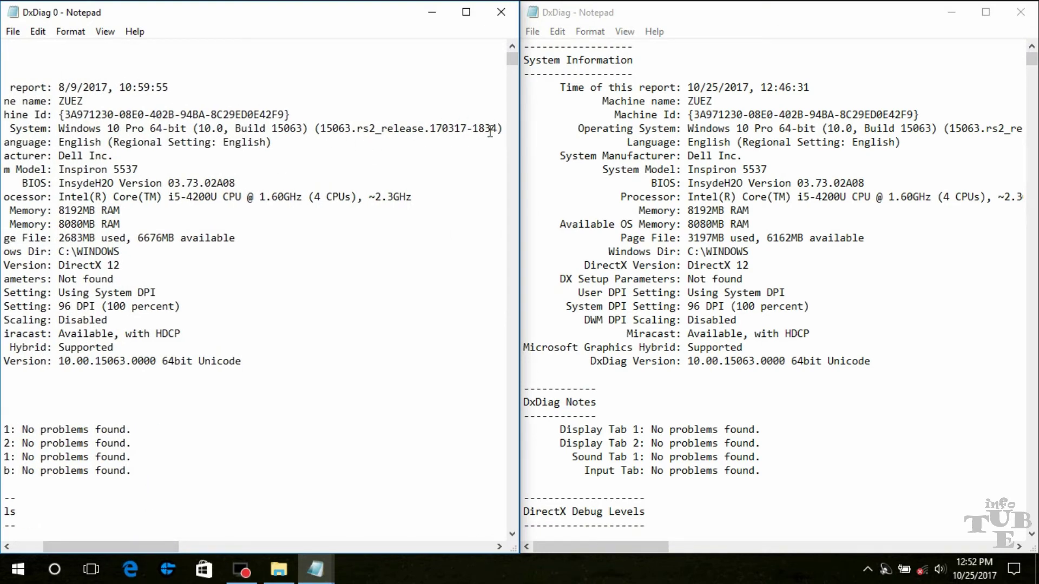
{"action": "left_click_drag", "start_coordinate": [637, 544], "coordinate": [681, 547]}
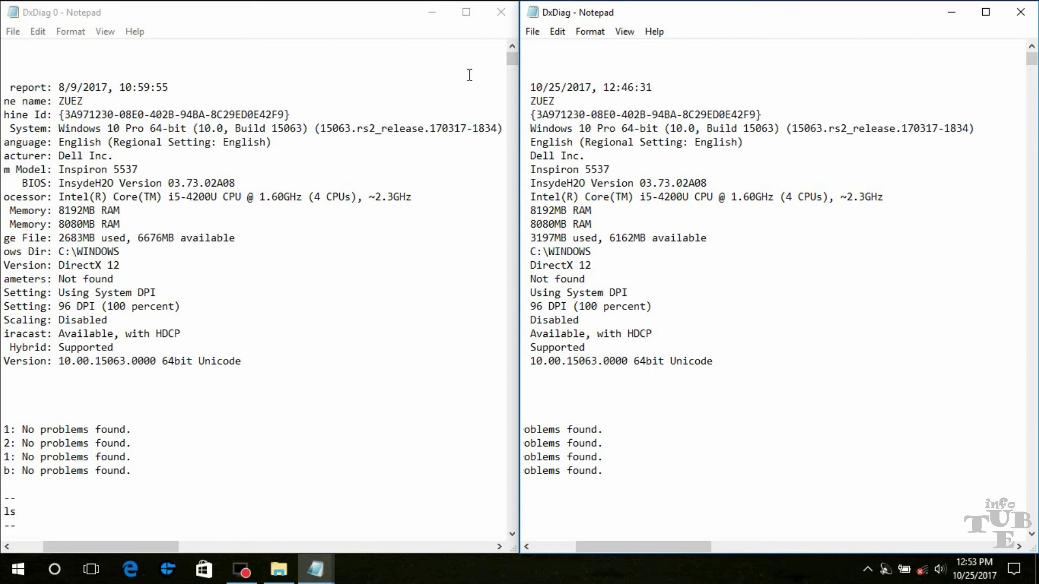
Close the older DxDiag 0 report and detach the new DxDiag report into a floating window showing the line beginnings.
{"action": "left_click", "coordinate": [508, 13]}
{"action": "left_click_drag", "start_coordinate": [667, 9], "coordinate": [249, 88]}
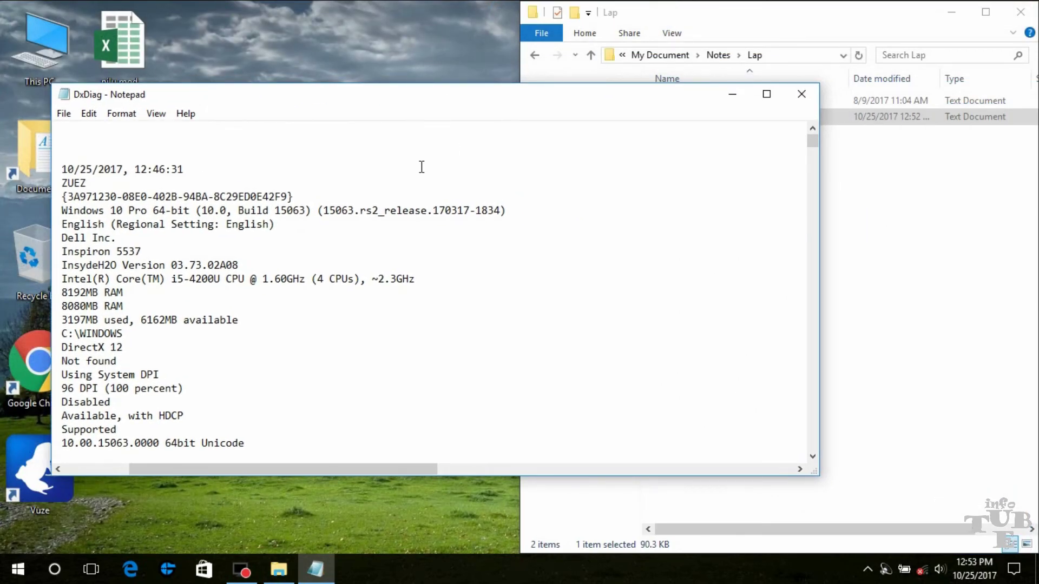
{"action": "left_click_drag", "start_coordinate": [281, 464], "coordinate": [214, 471]}
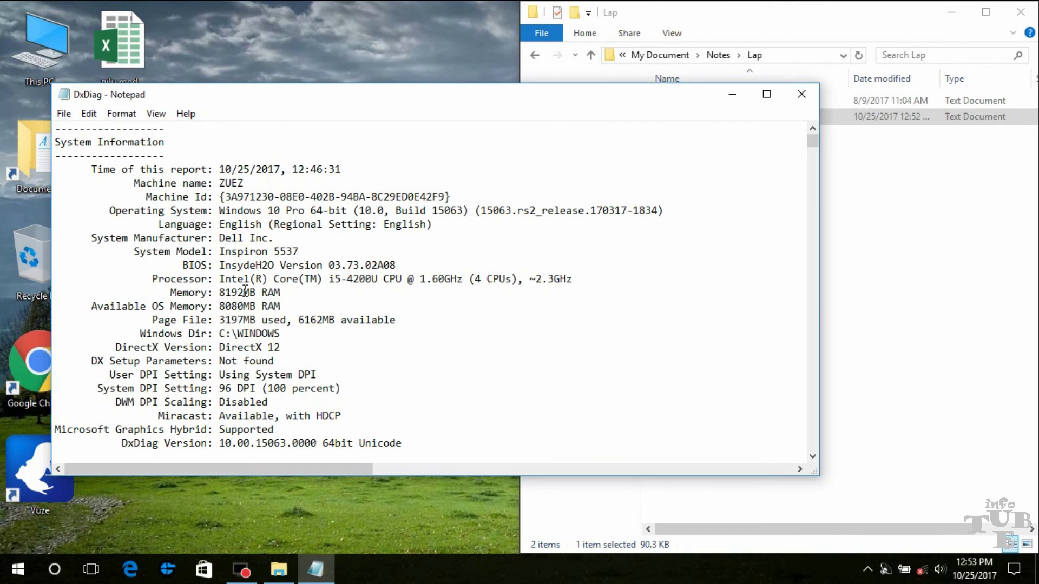
Review the system information, DxDiag notes and DirectX debug levels in the new DxDiag report.
{"action": "scroll", "coordinate": [244, 290], "scroll_direction": "down", "scroll_amount": 2}
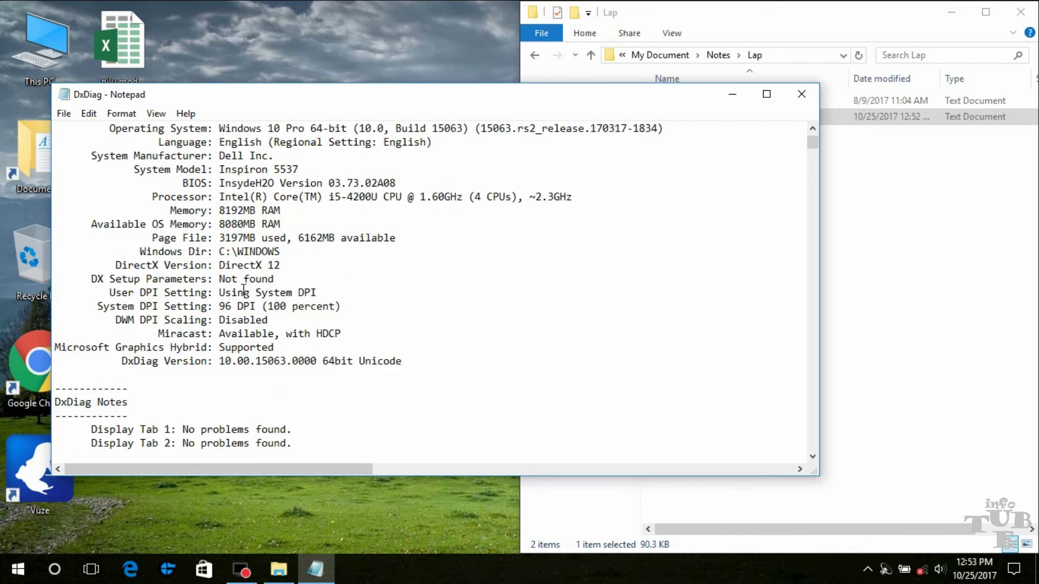
{"action": "scroll", "coordinate": [244, 291], "scroll_direction": "down", "scroll_amount": 1}
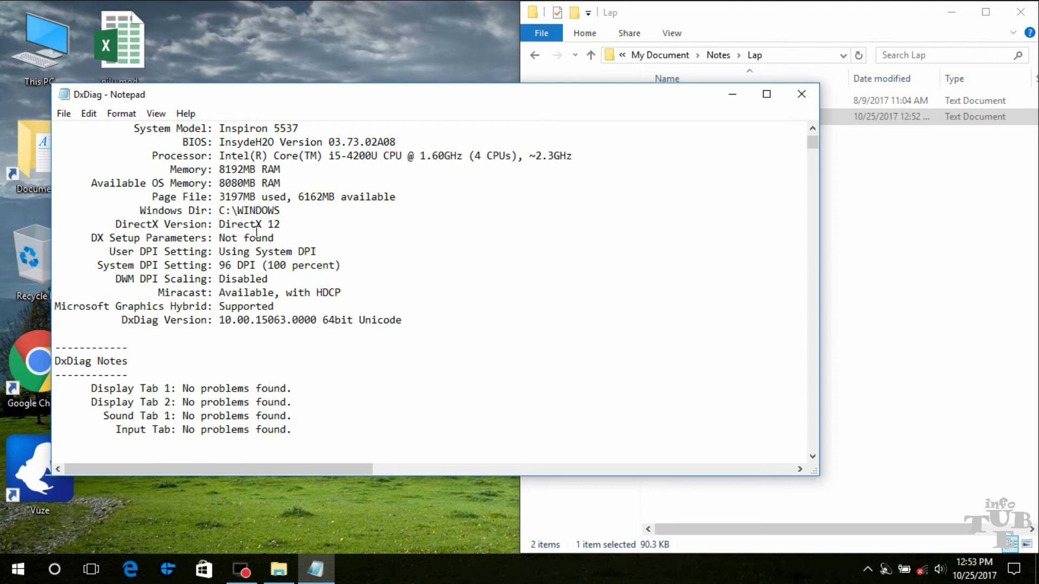
{"action": "scroll", "coordinate": [245, 293], "scroll_direction": "down", "scroll_amount": 5}
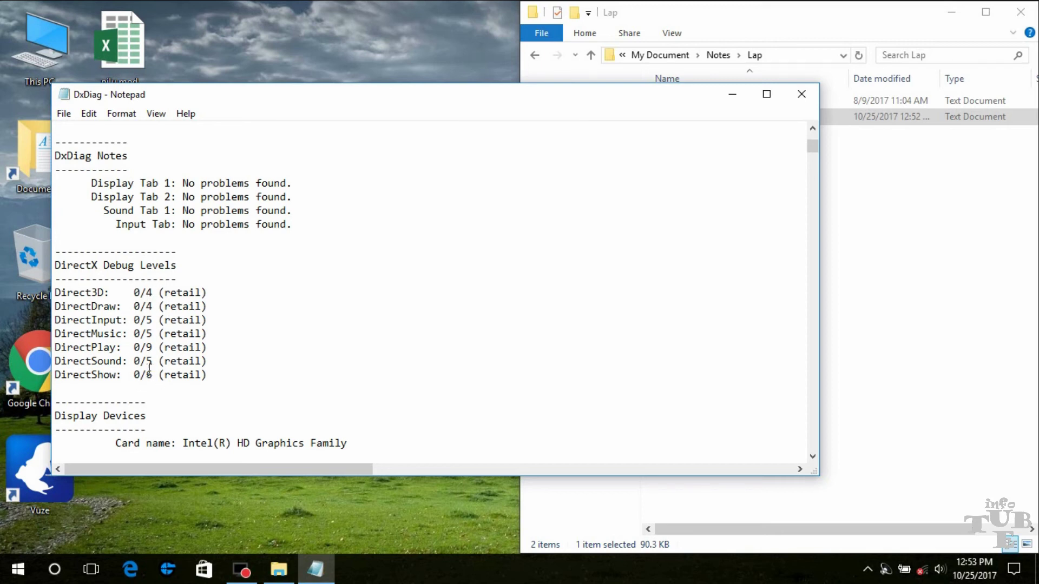
{"action": "scroll", "coordinate": [150, 368], "scroll_direction": "down", "scroll_amount": 5}
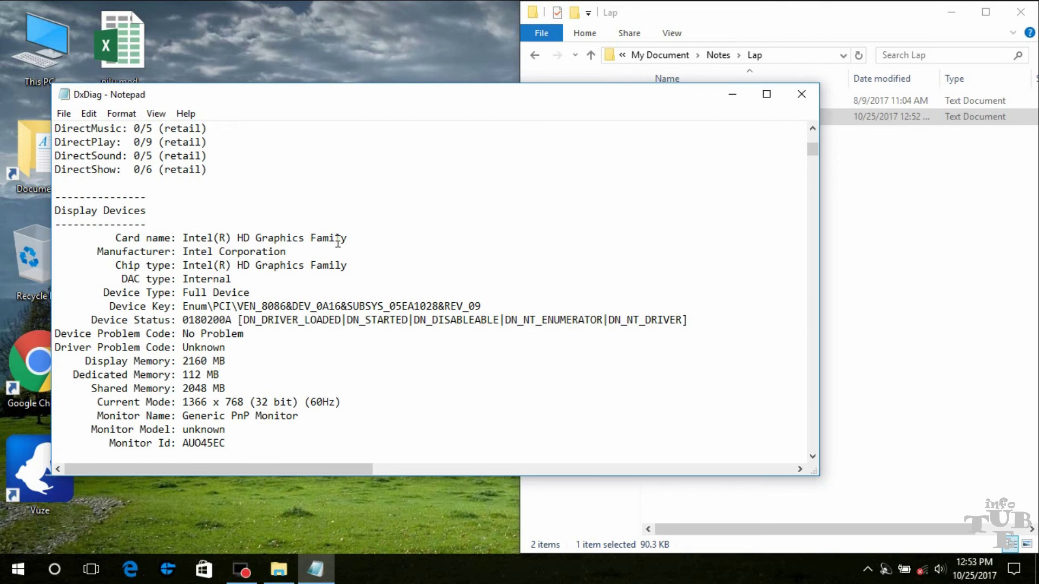
Examine the memory, display mode, monitor and driver details of the Intel HD Graphics Family card under Display Devices.
{"action": "scroll", "coordinate": [285, 258], "scroll_direction": "down", "scroll_amount": 1}
{"action": "mouse_move", "coordinate": [240, 336]}
{"action": "left_mouse_down"}
{"action": "mouse_move", "coordinate": [83, 332]}
{"action": "mouse_move", "coordinate": [88, 321]}
{"action": "mouse_move", "coordinate": [244, 327]}
{"action": "left_mouse_up"}
{"action": "left_click", "coordinate": [271, 320]}
{"action": "scroll", "coordinate": [276, 325], "scroll_direction": "down", "scroll_amount": 2}
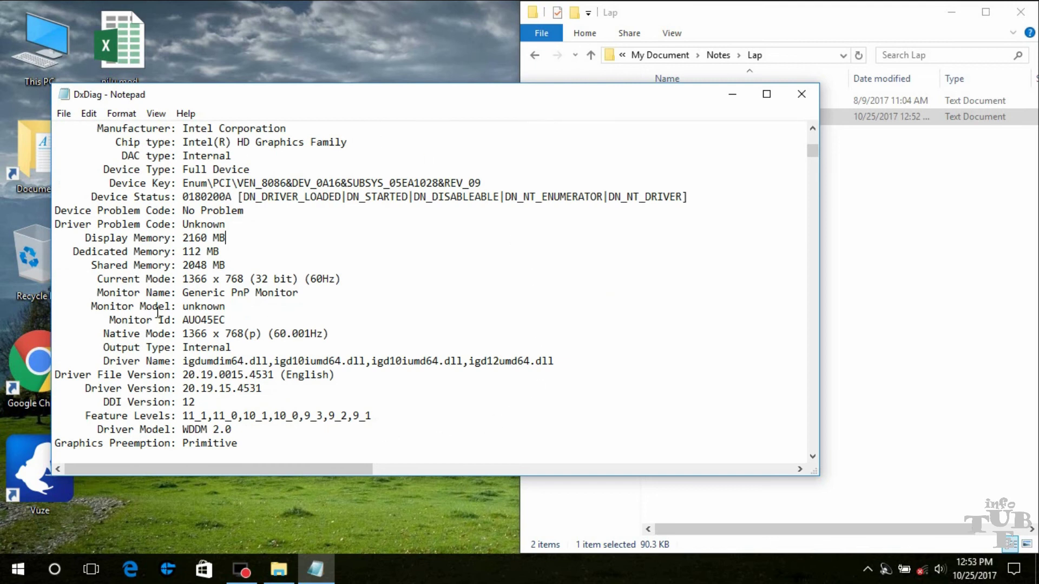
{"action": "scroll", "coordinate": [319, 338], "scroll_direction": "down", "scroll_amount": 3}
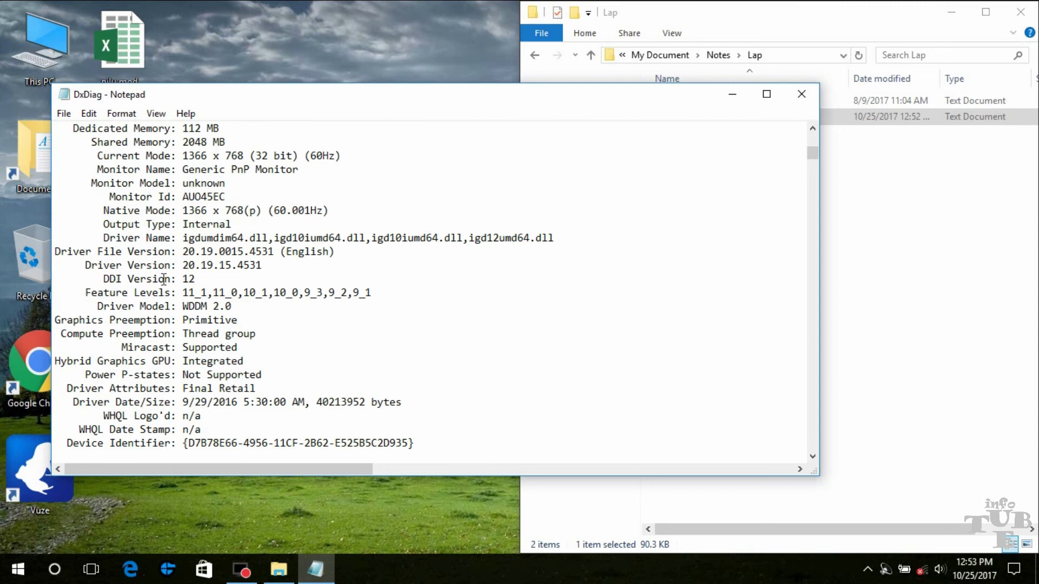
{"action": "scroll", "coordinate": [422, 401], "scroll_direction": "down", "scroll_amount": 1}
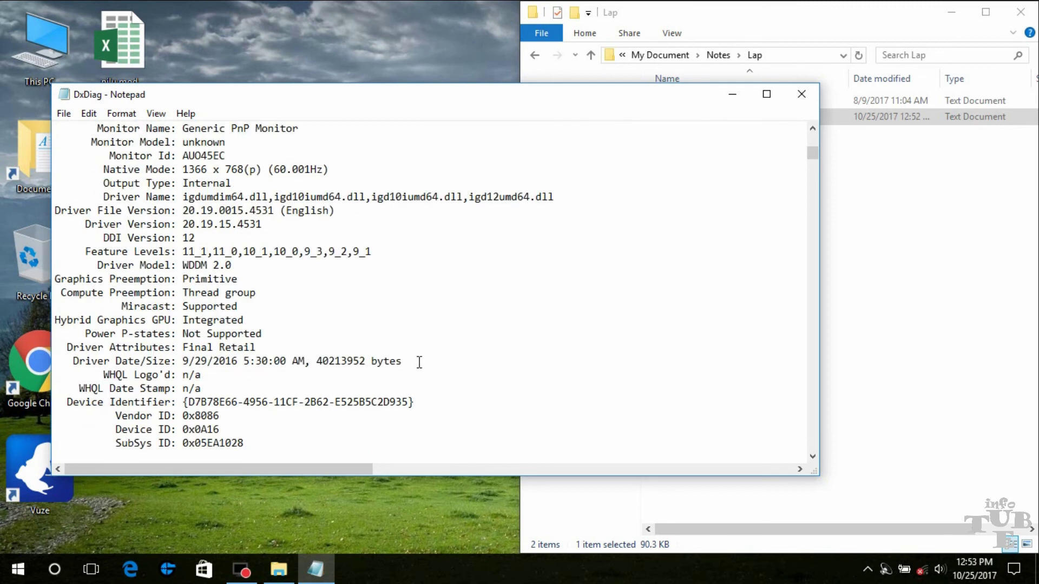
{"action": "scroll", "coordinate": [419, 360], "scroll_direction": "down", "scroll_amount": 1}
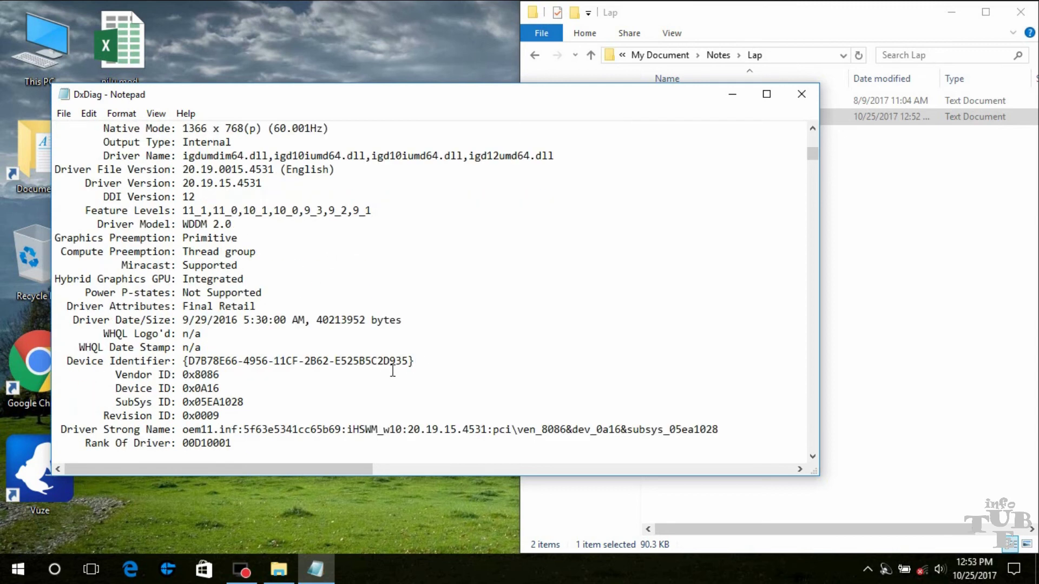
{"action": "scroll", "coordinate": [367, 371], "scroll_direction": "down", "scroll_amount": 1}
{"action": "scroll", "coordinate": [367, 371], "scroll_direction": "down", "scroll_amount": 2}
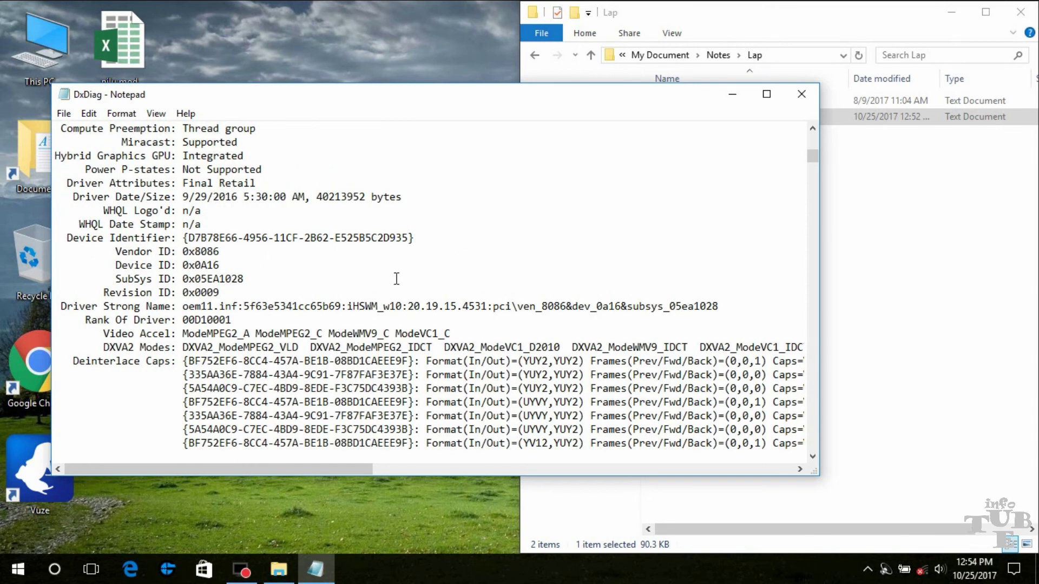
Examine the Intel card's deinterlace capabilities and its overlay, DirectDraw, Direct3D and AGP status entries.
{"action": "scroll", "coordinate": [396, 279], "scroll_direction": "down", "scroll_amount": 14}
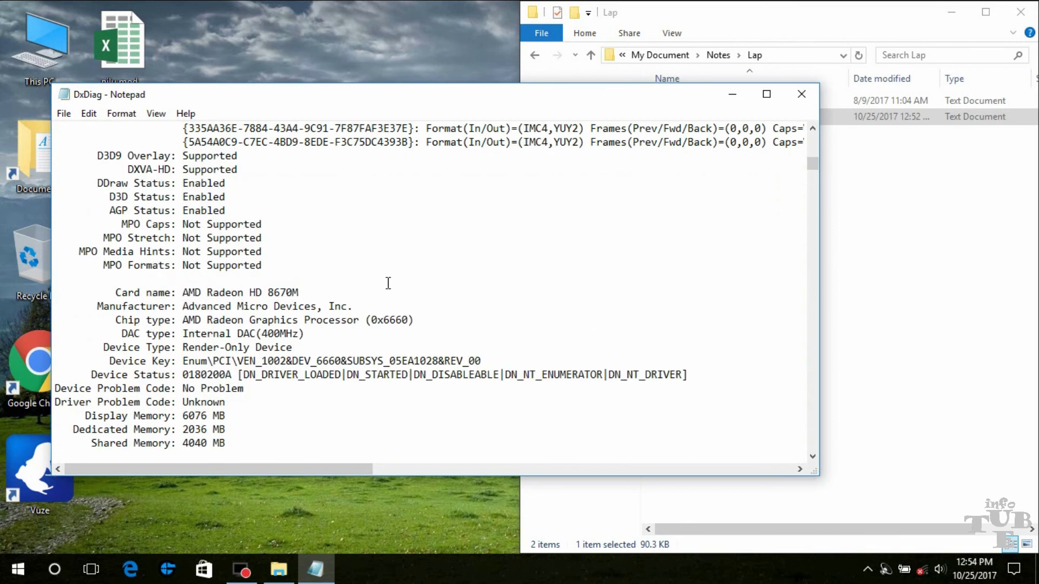
{"action": "scroll", "coordinate": [276, 226], "scroll_direction": "up", "scroll_amount": 5}
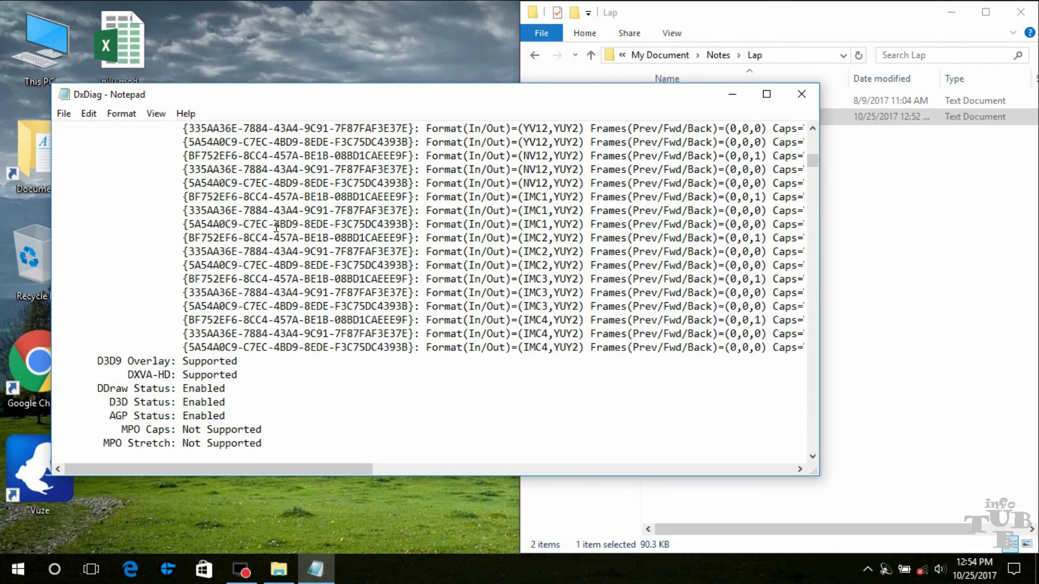
{"action": "scroll", "coordinate": [276, 227], "scroll_direction": "down", "scroll_amount": 1}
{"action": "scroll", "coordinate": [276, 229], "scroll_direction": "down", "scroll_amount": 1}
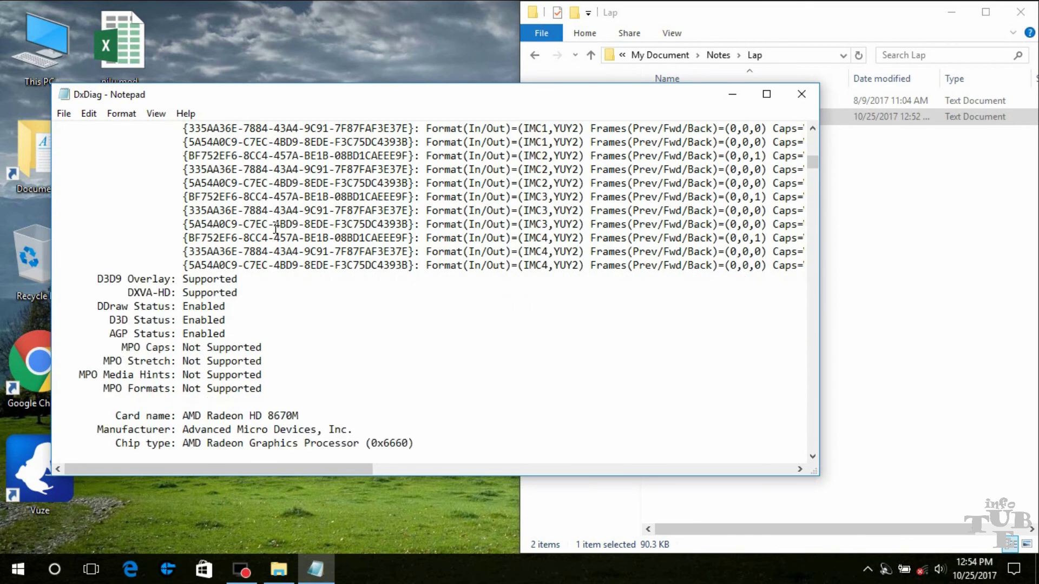
{"action": "scroll", "coordinate": [275, 229], "scroll_direction": "down", "scroll_amount": 1}
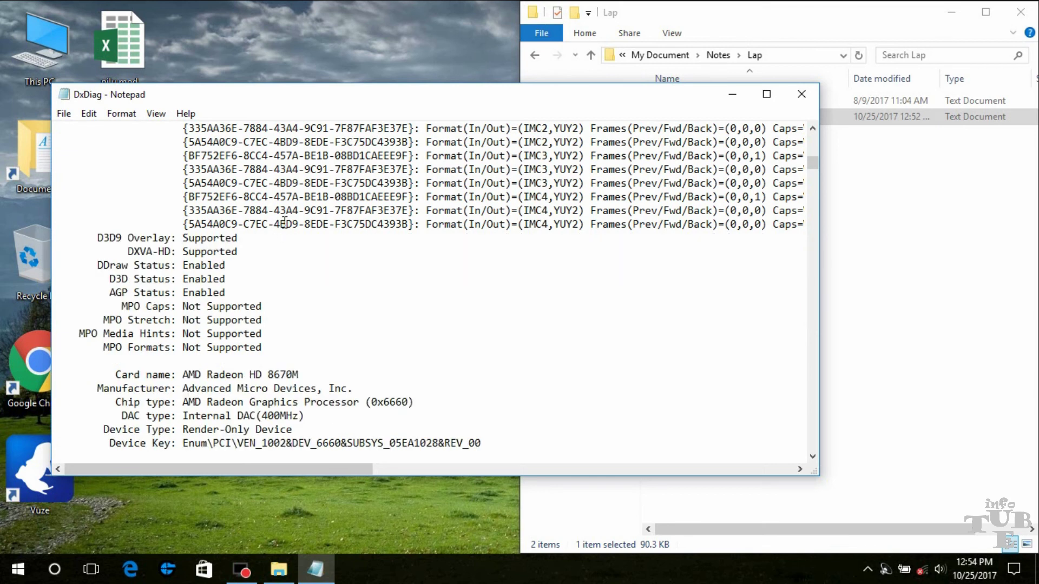
{"action": "scroll", "coordinate": [320, 256], "scroll_direction": "up", "scroll_amount": 3}
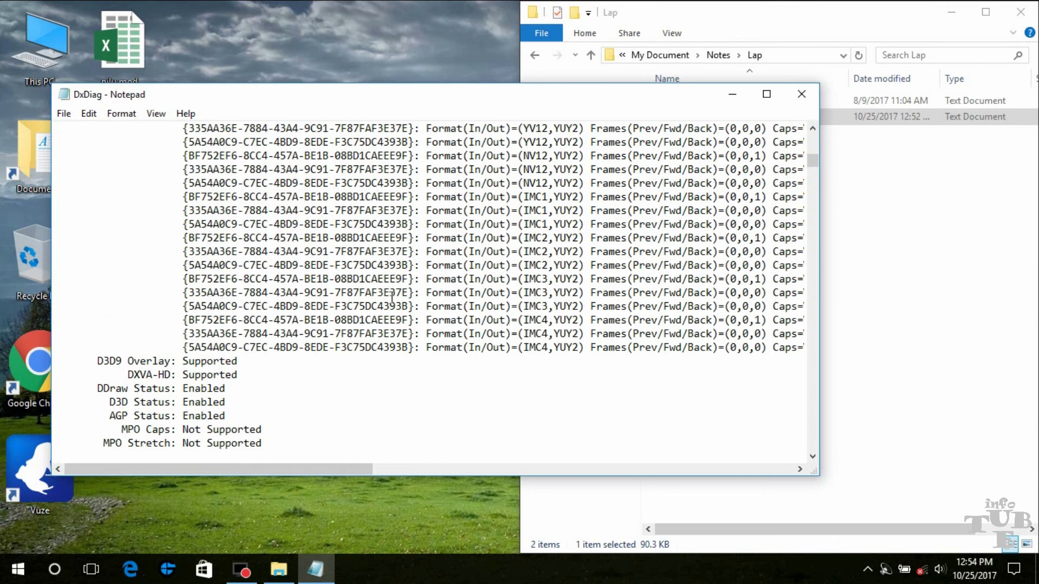
{"action": "scroll", "coordinate": [392, 297], "scroll_direction": "down", "scroll_amount": 6}
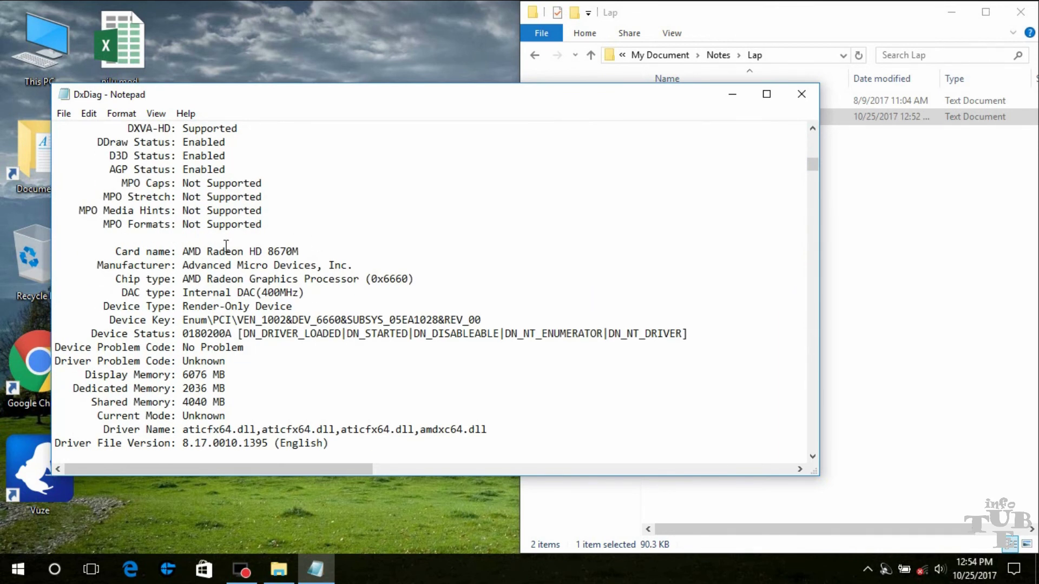
Review the memory and driver details of the AMD Radeon HD 8670M card in the report.
{"action": "scroll", "coordinate": [285, 248], "scroll_direction": "down", "scroll_amount": 1}
{"action": "mouse_move", "coordinate": [225, 347]}
{"action": "left_mouse_down"}
{"action": "mouse_move", "coordinate": [60, 357]}
{"action": "mouse_move", "coordinate": [227, 348]}
{"action": "left_mouse_up"}
{"action": "scroll", "coordinate": [307, 331], "scroll_direction": "down", "scroll_amount": 1}
{"action": "scroll", "coordinate": [308, 331], "scroll_direction": "down", "scroll_amount": 20}
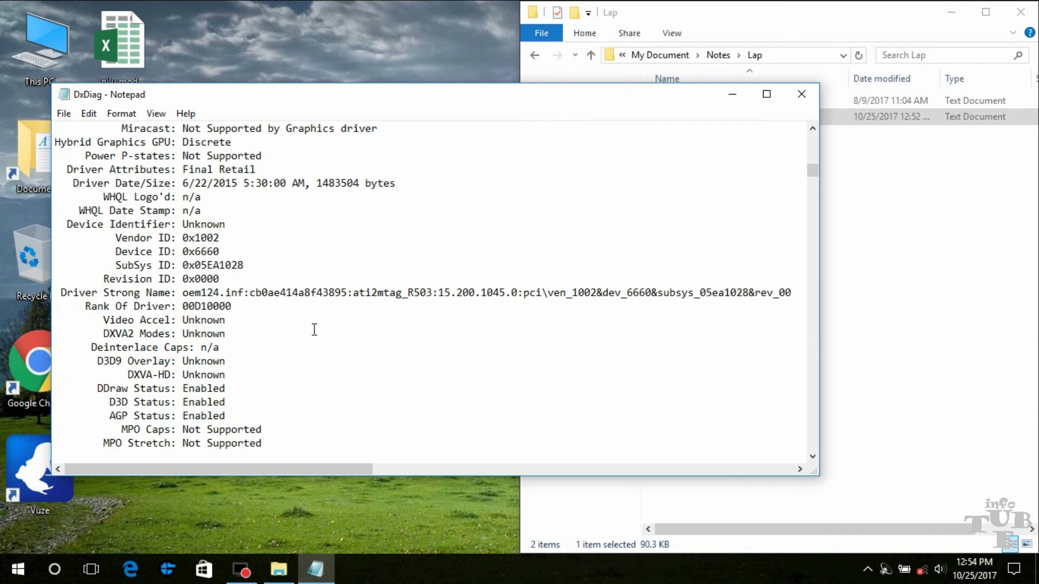
Review the report's sound, sound capture and video capture device sections, including the speakers, microphone and integrated webcam.
{"action": "scroll", "coordinate": [256, 313], "scroll_direction": "up", "scroll_amount": 4}
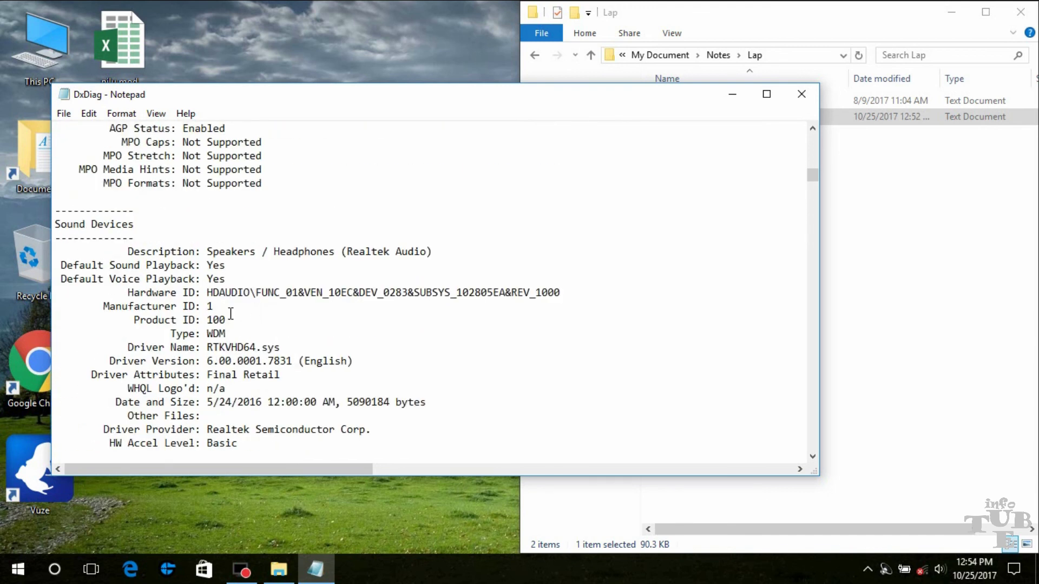
{"action": "scroll", "coordinate": [229, 313], "scroll_direction": "down", "scroll_amount": 3}
{"action": "scroll", "coordinate": [240, 282], "scroll_direction": "down", "scroll_amount": 2}
{"action": "scroll", "coordinate": [227, 304], "scroll_direction": "down", "scroll_amount": 1}
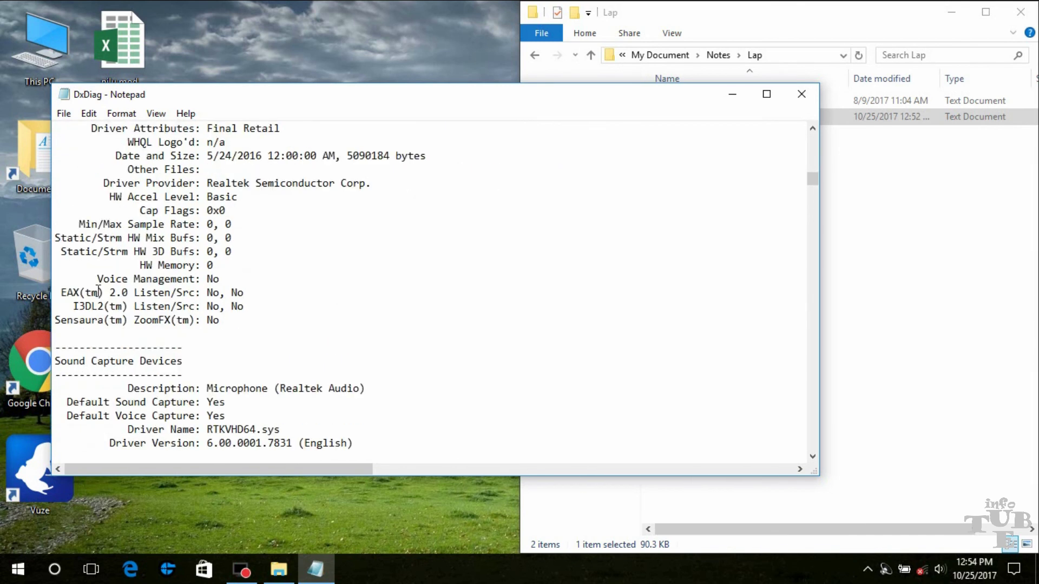
{"action": "scroll", "coordinate": [217, 311], "scroll_direction": "down", "scroll_amount": 3}
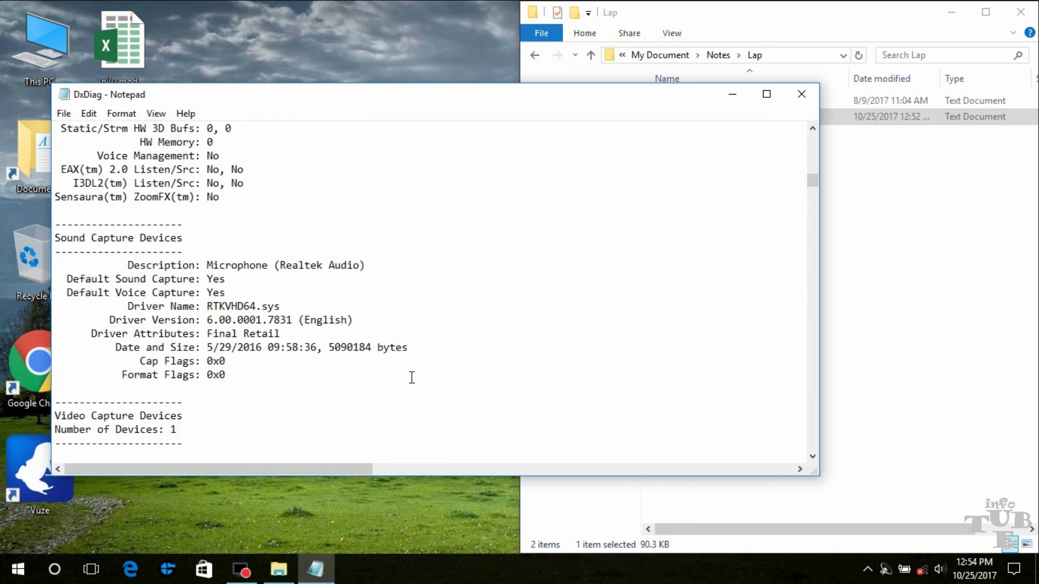
{"action": "scroll", "coordinate": [105, 302], "scroll_direction": "down", "scroll_amount": 4}
{"action": "scroll", "coordinate": [173, 301], "scroll_direction": "down", "scroll_amount": 4}
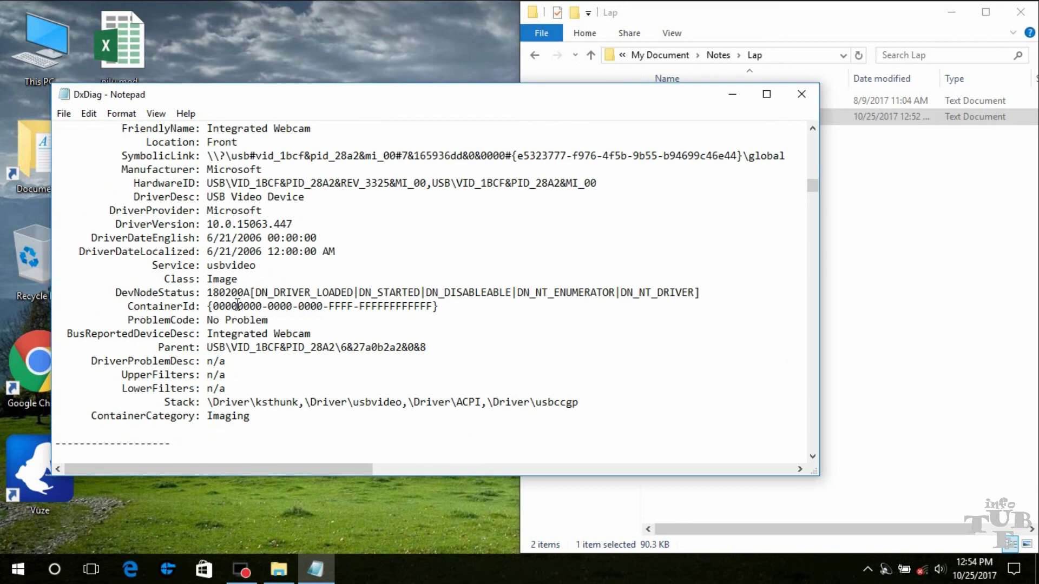
Examine the USB mouse, PS/2 keyboard and touchpad entries, and skim the following sections down to the Media Foundation details.
{"action": "scroll", "coordinate": [341, 325], "scroll_direction": "down", "scroll_amount": 13}
{"action": "scroll", "coordinate": [325, 324], "scroll_direction": "down", "scroll_amount": 9}
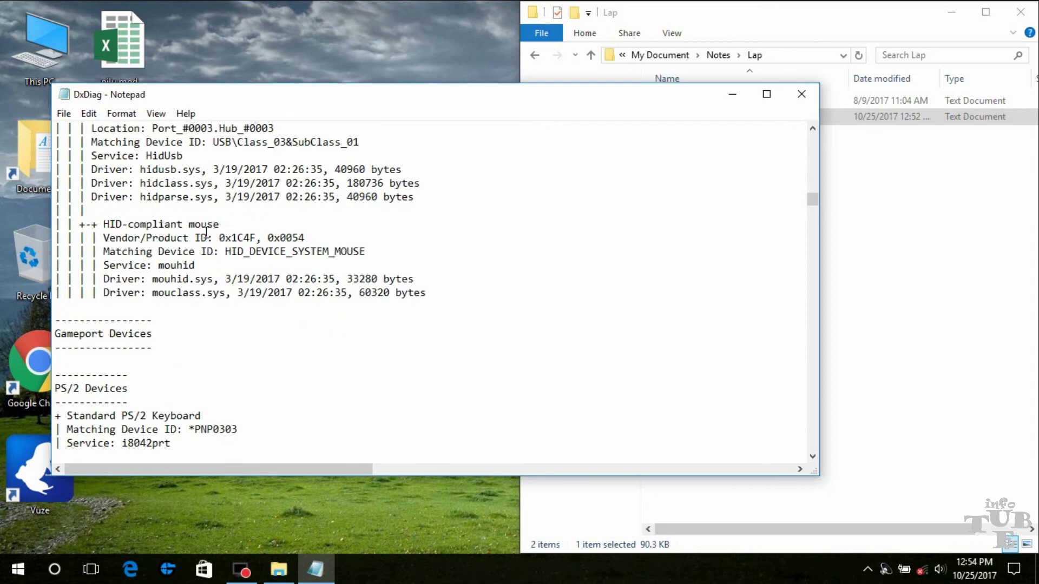
{"action": "scroll", "coordinate": [221, 299], "scroll_direction": "up", "scroll_amount": 3}
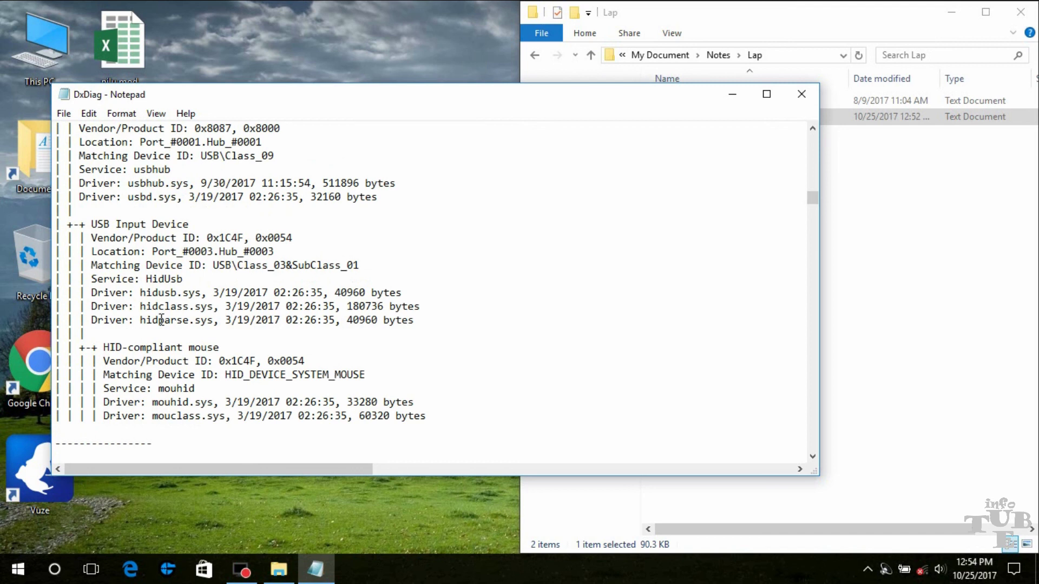
{"action": "scroll", "coordinate": [161, 320], "scroll_direction": "down", "scroll_amount": 1}
{"action": "scroll", "coordinate": [270, 265], "scroll_direction": "down", "scroll_amount": 5}
{"action": "scroll", "coordinate": [270, 266], "scroll_direction": "up", "scroll_amount": 5}
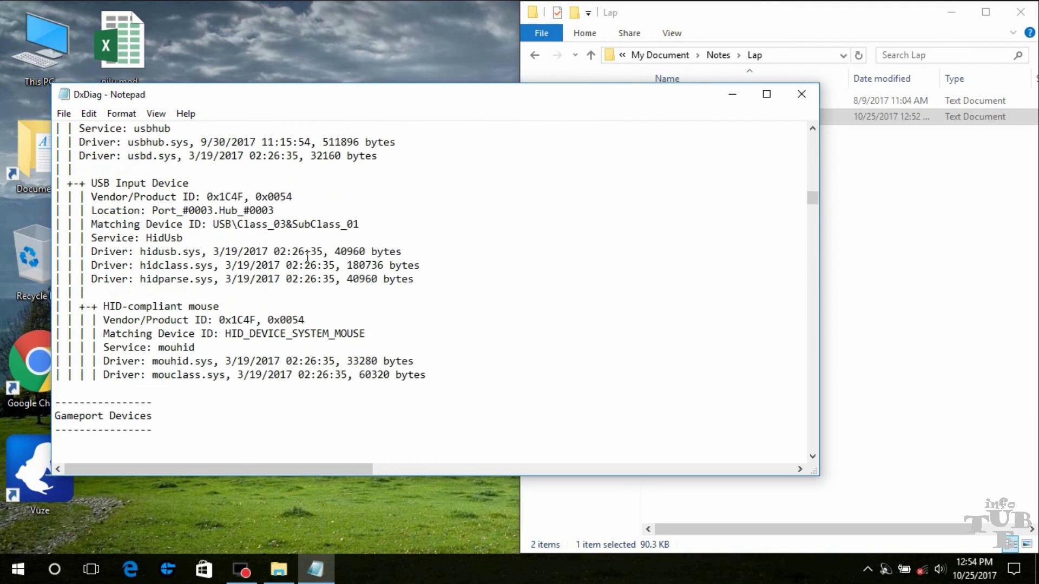
{"action": "scroll", "coordinate": [307, 258], "scroll_direction": "down", "scroll_amount": 4}
{"action": "scroll", "coordinate": [306, 258], "scroll_direction": "down", "scroll_amount": 4}
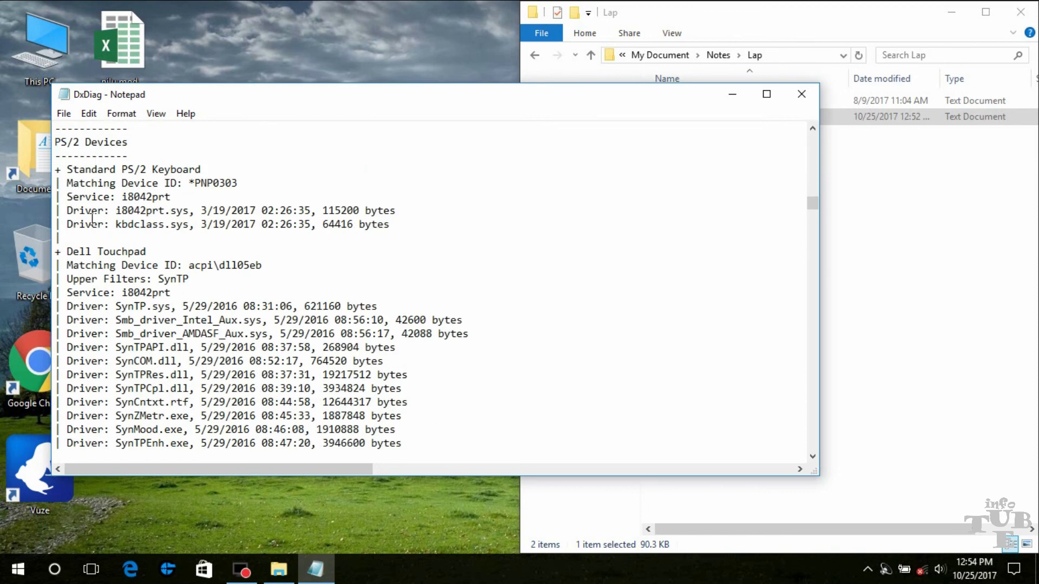
{"action": "scroll", "coordinate": [774, 249], "scroll_direction": "down", "scroll_amount": 12}
{"action": "left_click_drag", "start_coordinate": [811, 218], "coordinate": [833, 395]}
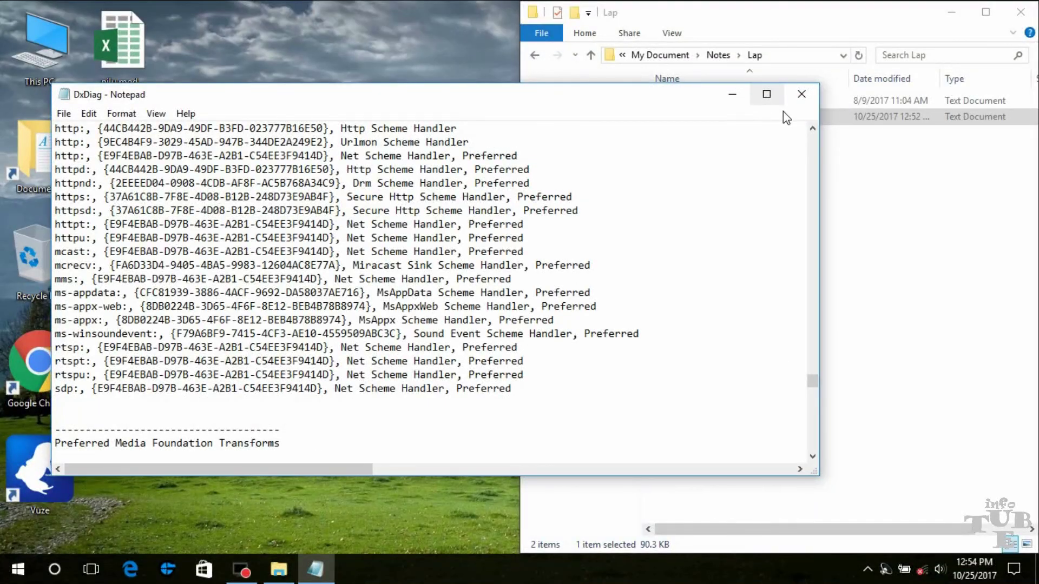
Return to the System Information at the start of the DxDiag report and close the file.
{"action": "mouse_move", "coordinate": [656, 101]}
{"action": "left_mouse_down"}
{"action": "mouse_move", "coordinate": [661, 114]}
{"action": "mouse_move", "coordinate": [639, 89]}
{"action": "left_mouse_up"}
{"action": "left_click_drag", "start_coordinate": [798, 371], "coordinate": [789, 124]}
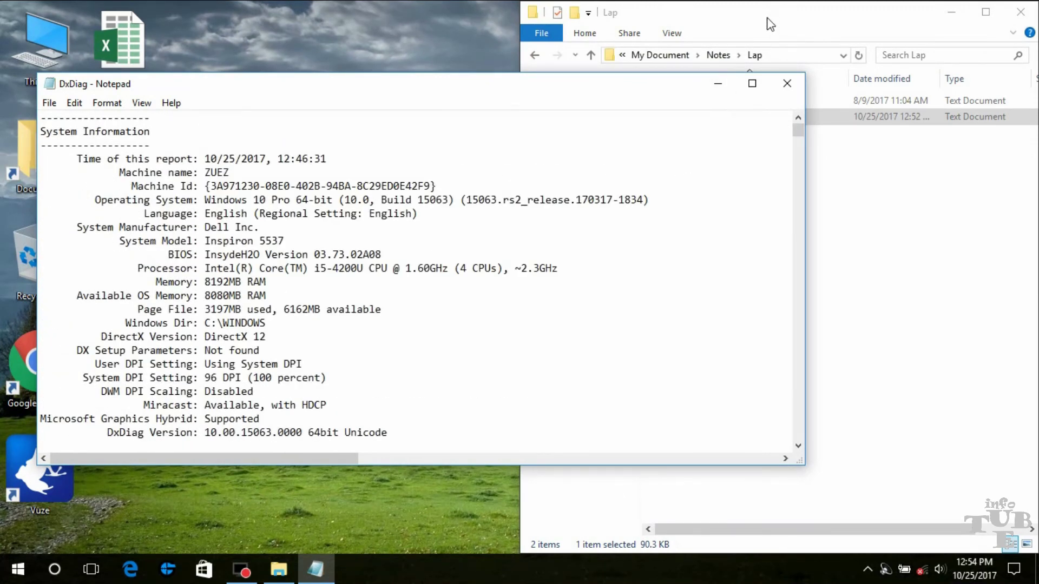
{"action": "left_click_drag", "start_coordinate": [668, 91], "coordinate": [690, 91]}
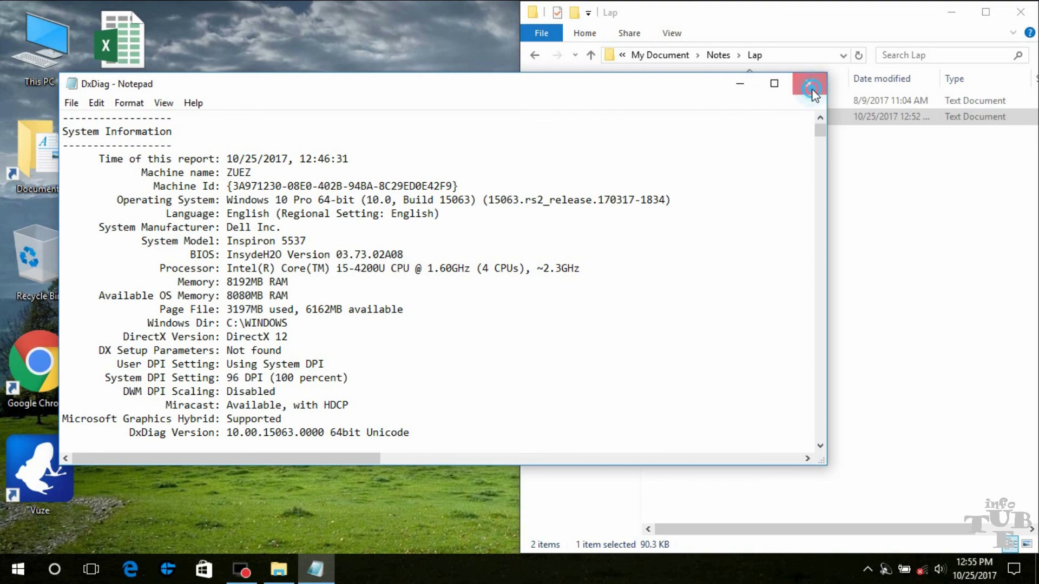
{"action": "left_click", "coordinate": [809, 83]}
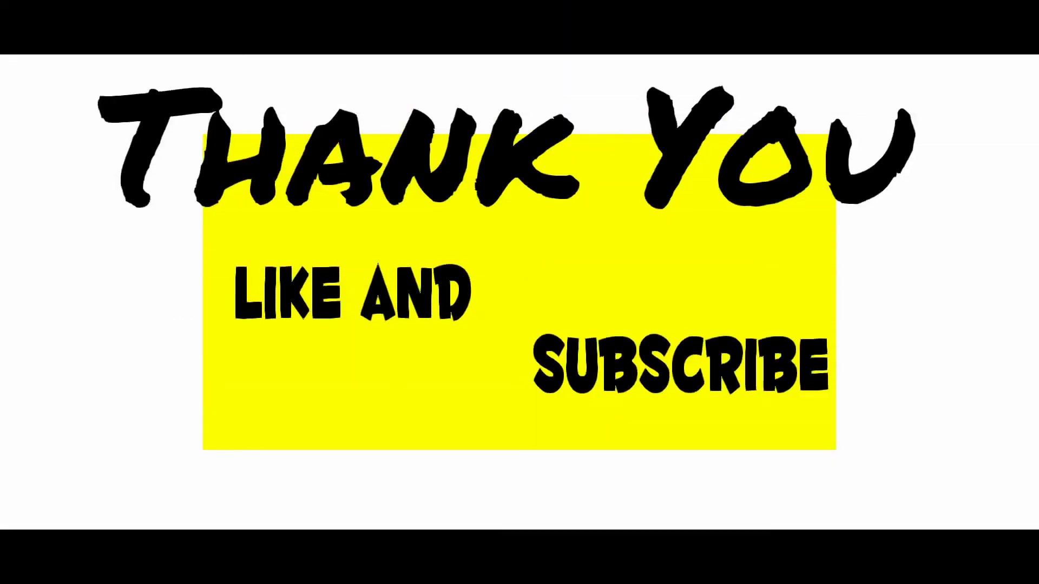